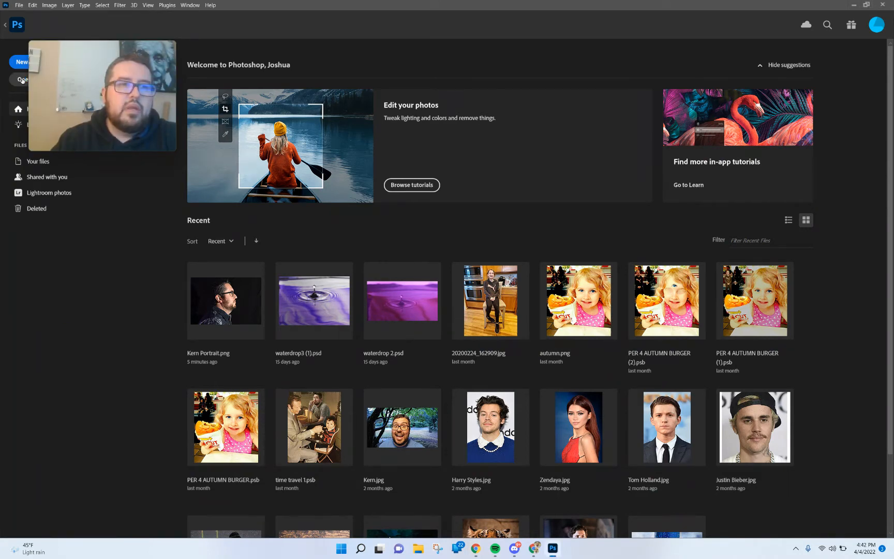
Open the Kern Portrait.png photo from the Downloads folder.
left_click(22, 80)
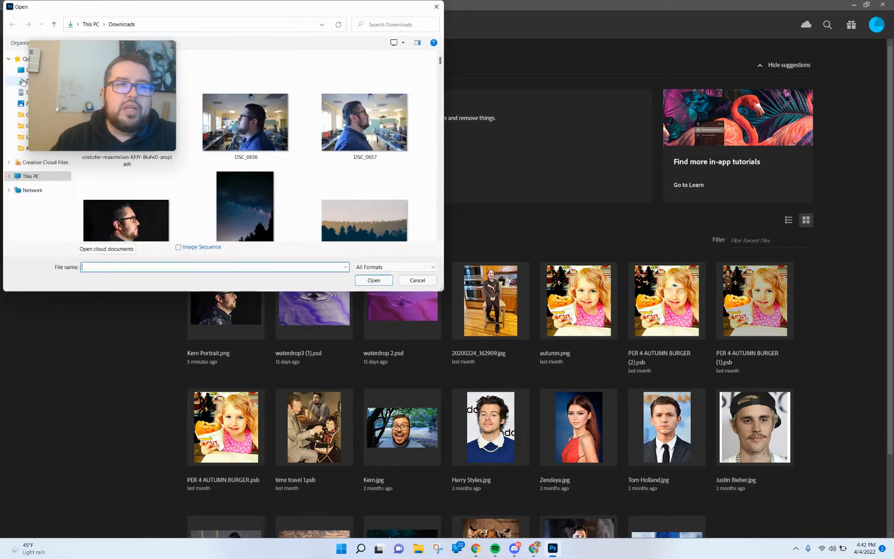
double_click(138, 225)
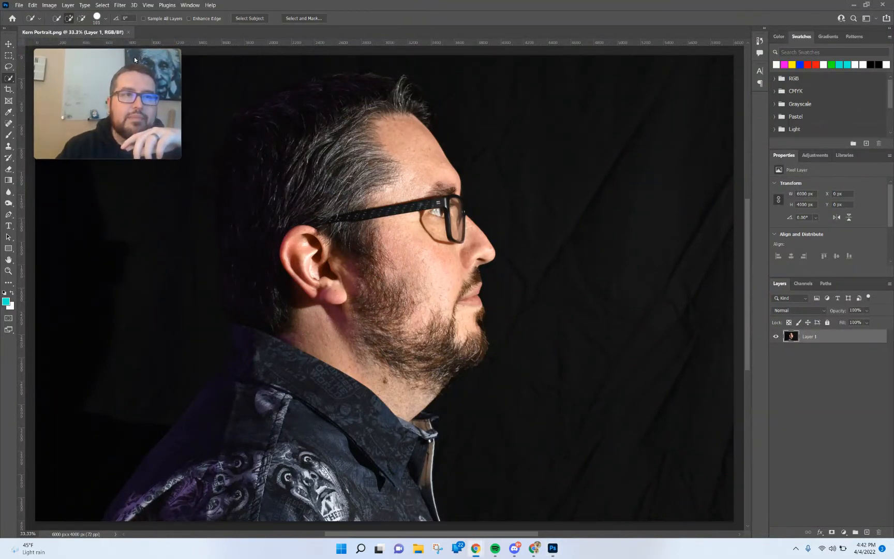
mouse_move(125, 63)
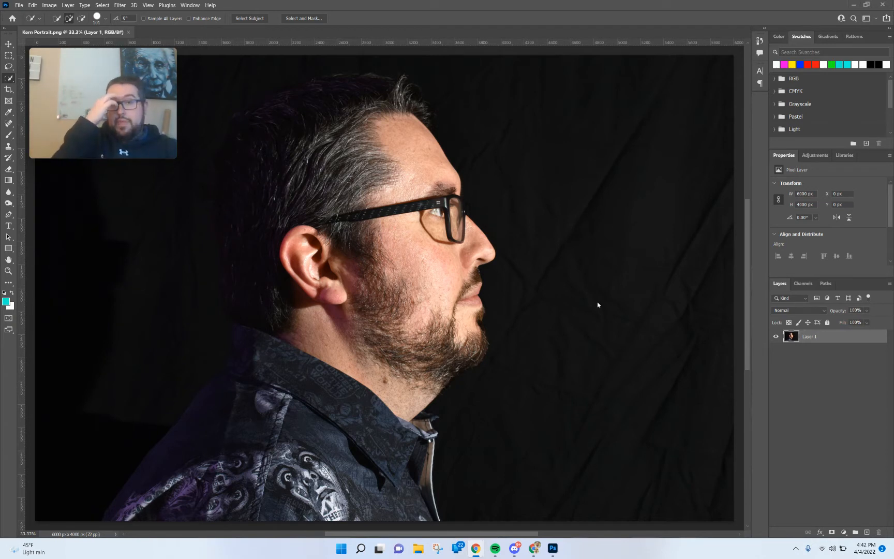
mouse_move(102, 116)
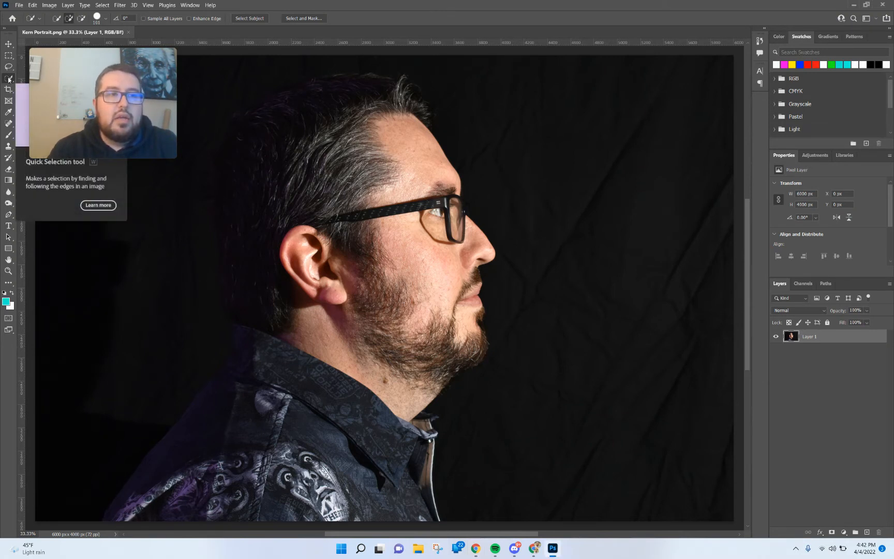
mouse_move(94, 63)
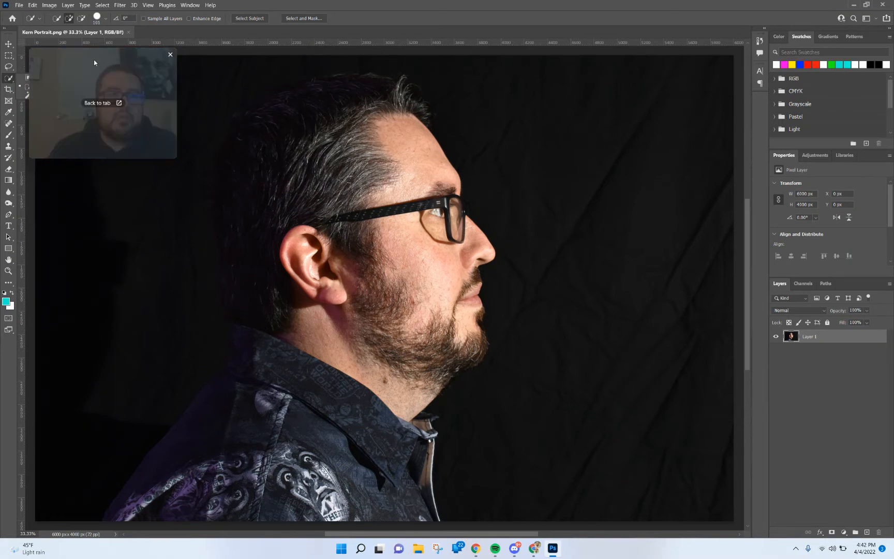
left_click_drag(94, 63, 221, 59)
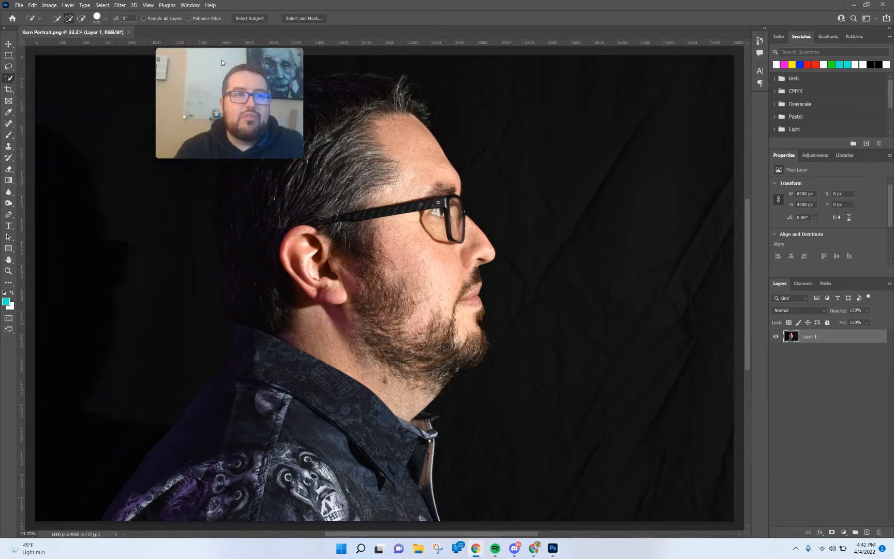
Switch to the Quick Selection Tool and automatically select the man as the subject.
right_click(7, 80)
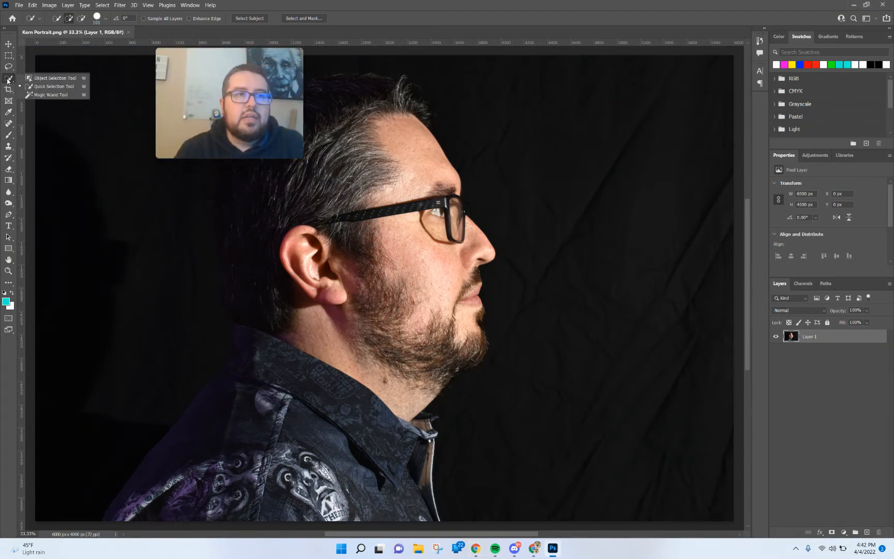
left_click(56, 88)
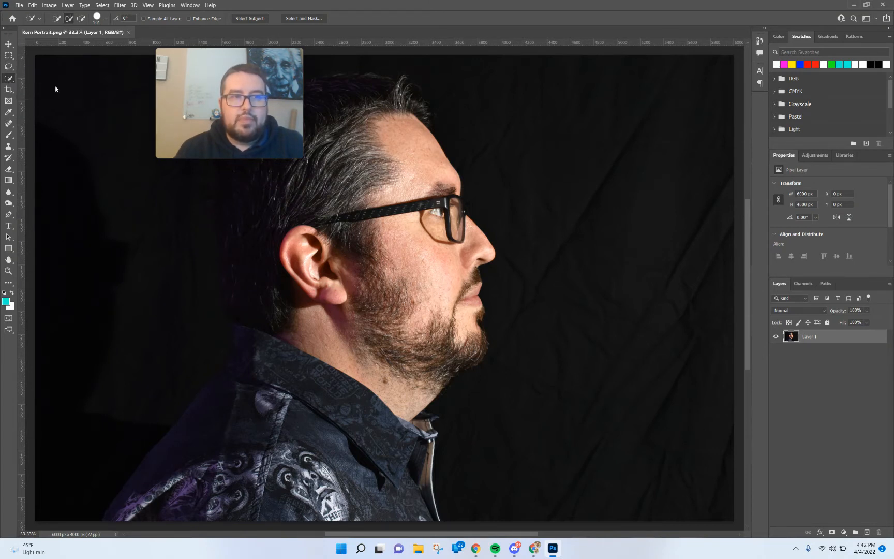
left_click_drag(211, 81, 88, 78)
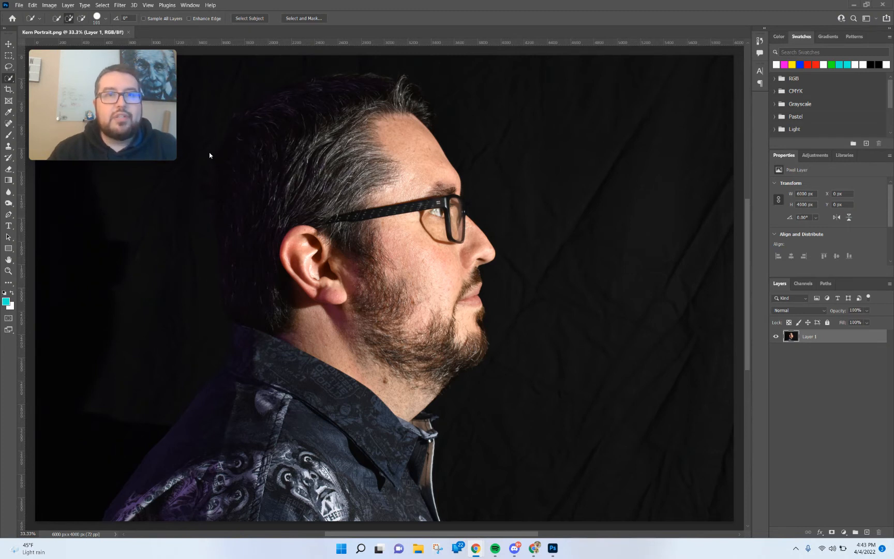
left_click(258, 20)
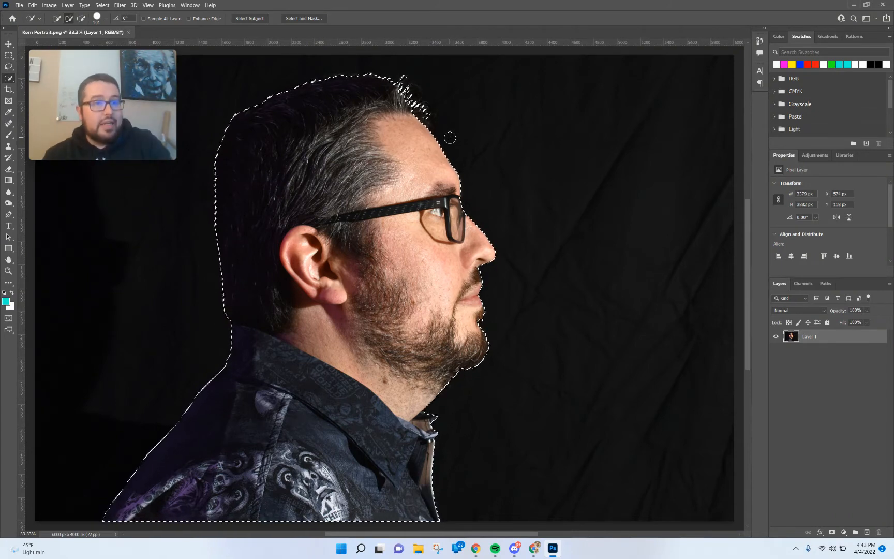
Open Select and Mask for the selection and switch its view mode to Overlay.
left_click(305, 19)
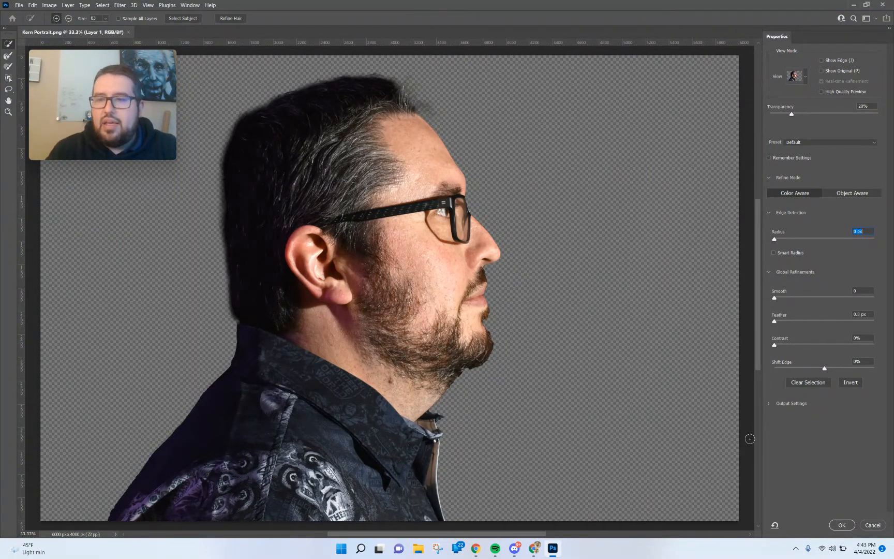
key("alt")
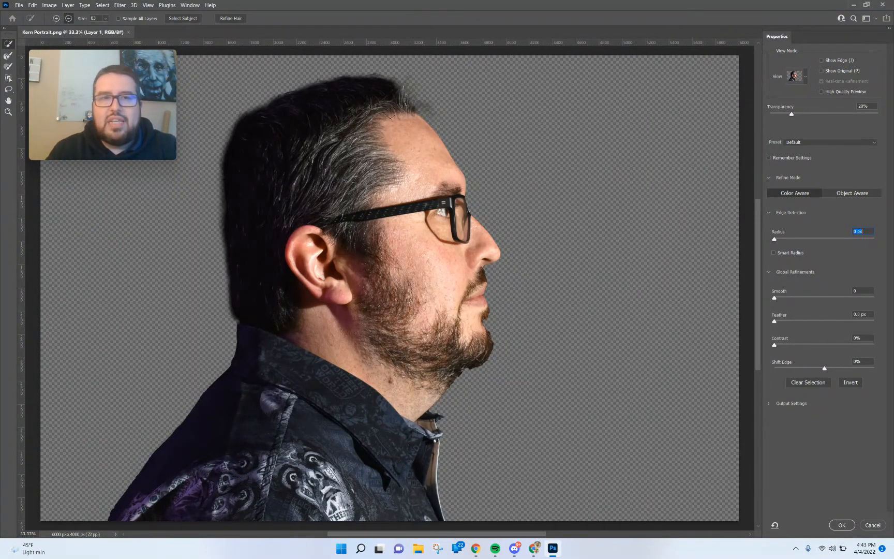
left_click(805, 78)
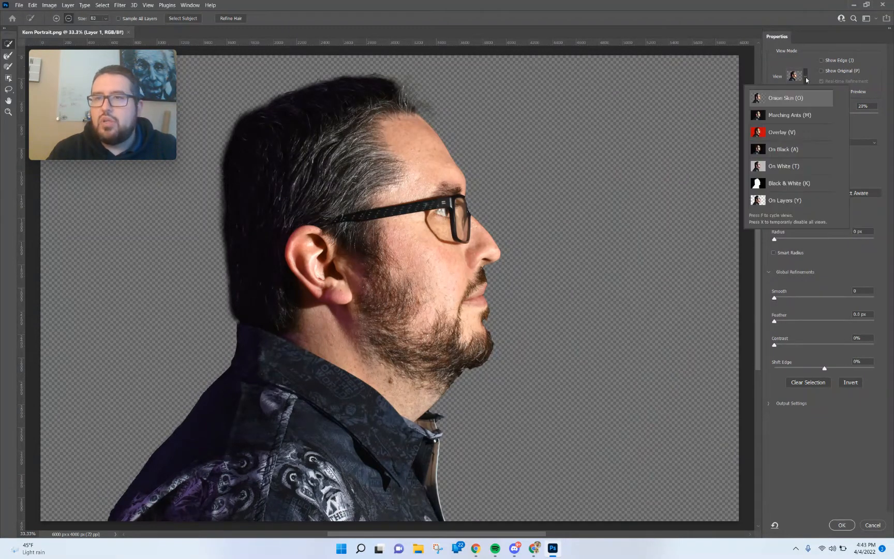
left_click(788, 133)
Set the edge detection radius to 1 px with Smart Radius enabled, and set Shift Edge to +41%.
scroll(349, 88, "up", 2)
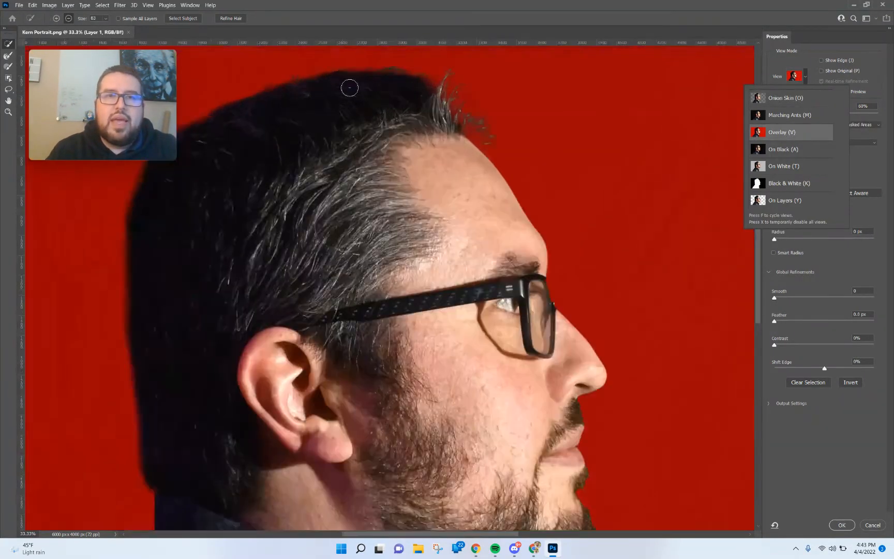
scroll(349, 88, "up", 5)
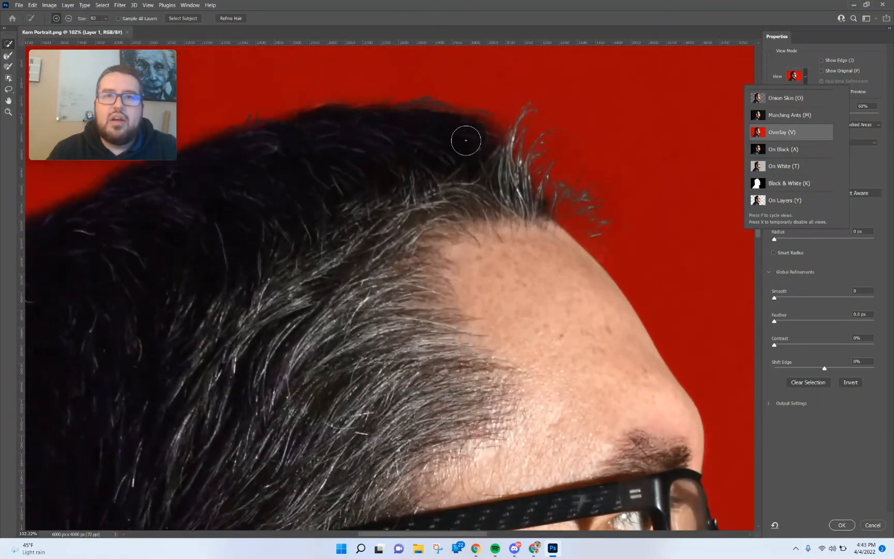
scroll(465, 140, "up", 5)
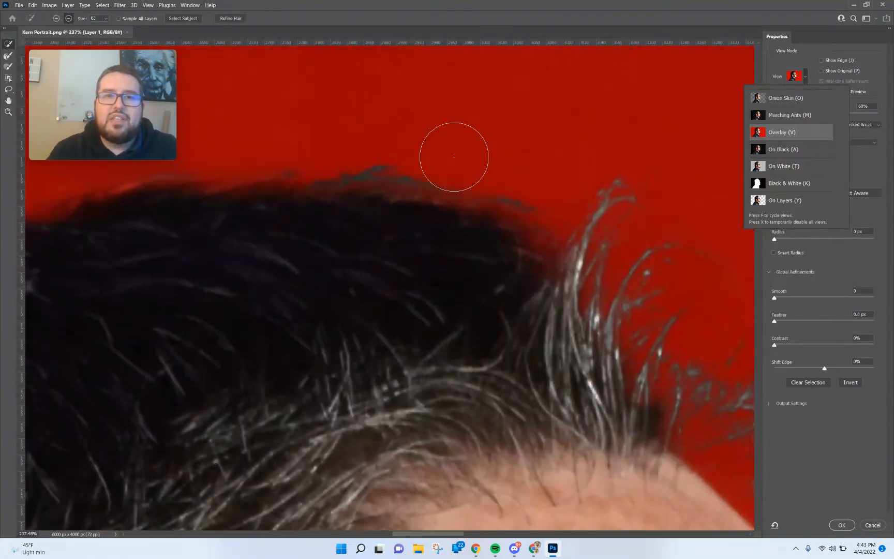
scroll(454, 157, "up", 4)
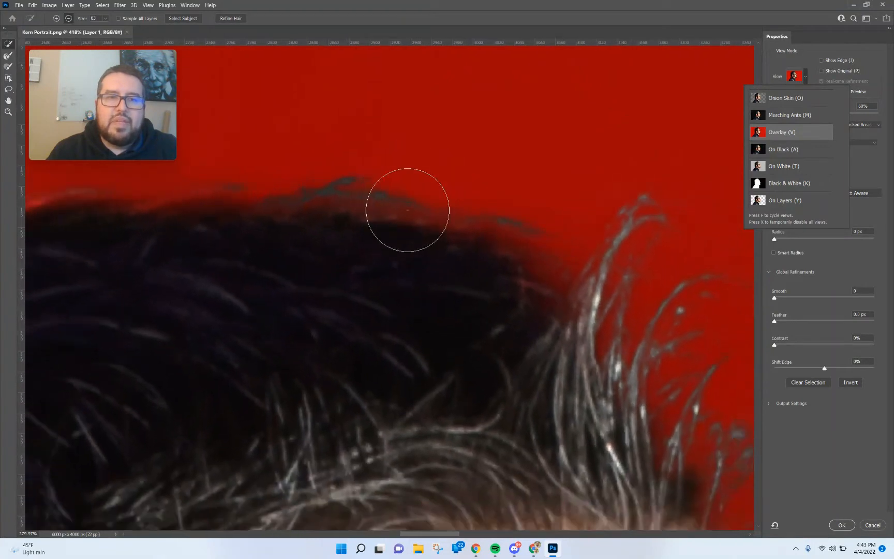
scroll(408, 209, "down", 3)
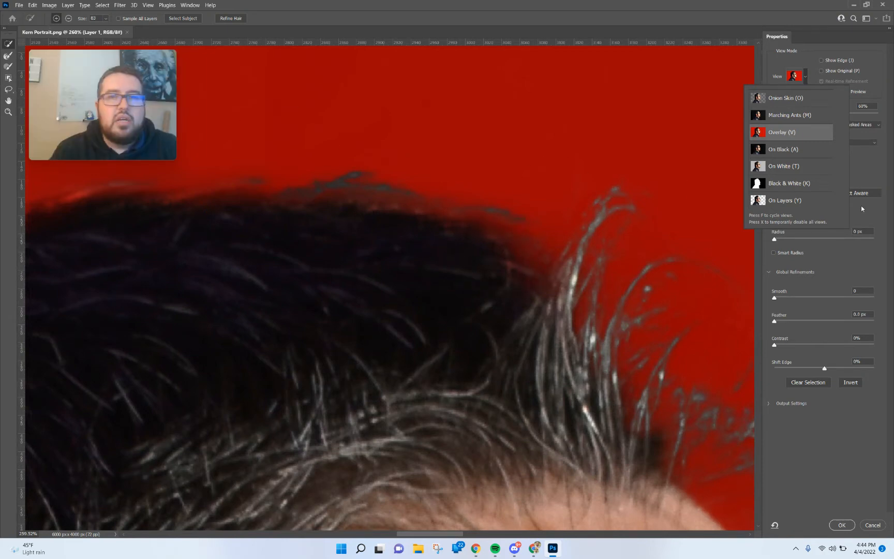
left_click(805, 80)
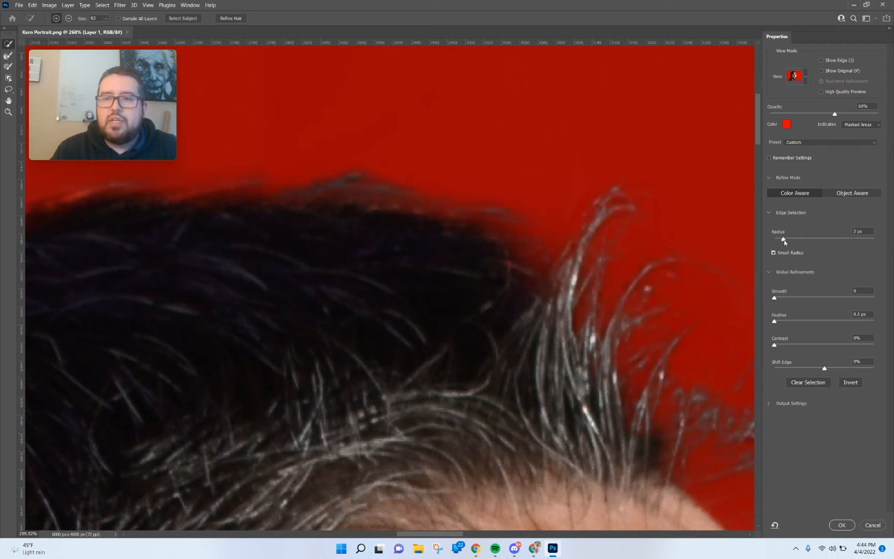
left_click_drag(781, 239, 785, 242)
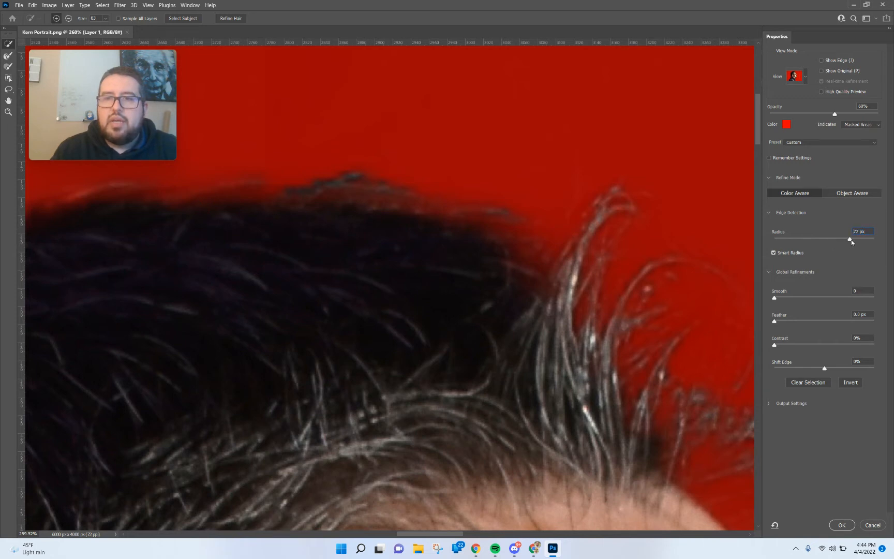
left_click_drag(851, 240, 862, 242)
left_click_drag(782, 242, 782, 242)
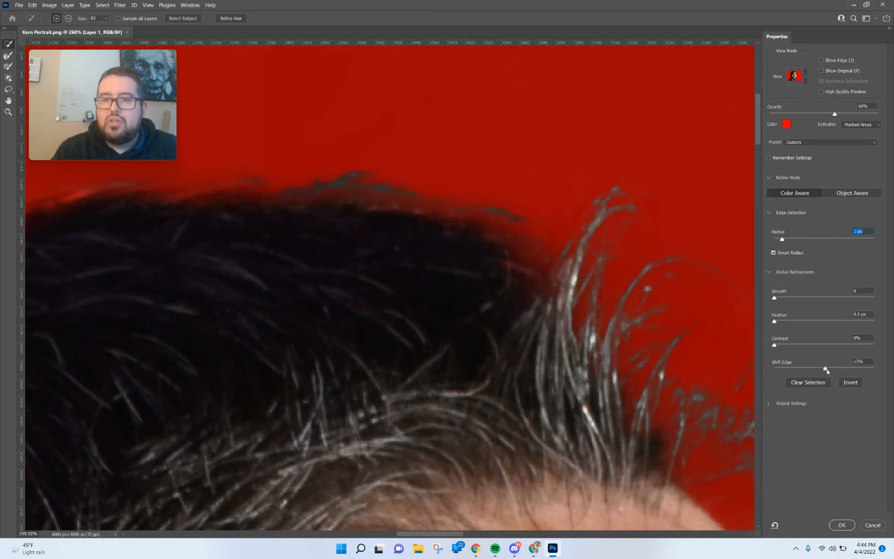
left_click_drag(857, 370, 829, 374)
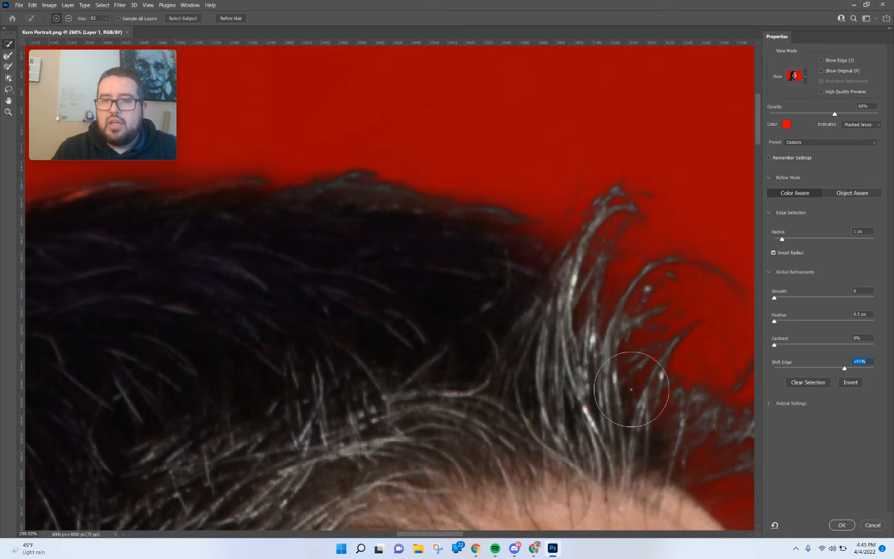
Paint with the Refine Edge Brush over the loose grey hair tips at the front of the head.
key("z")
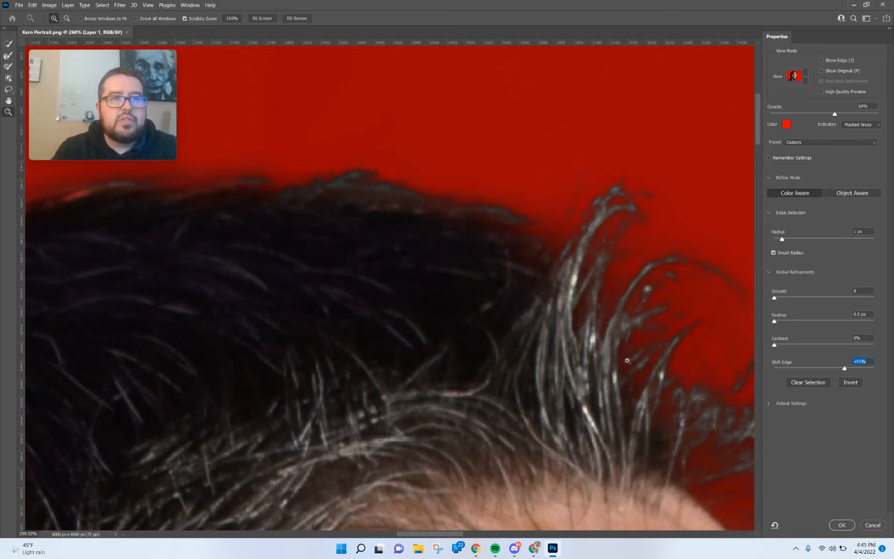
key("alt")
left_click_drag(523, 336, 587, 425)
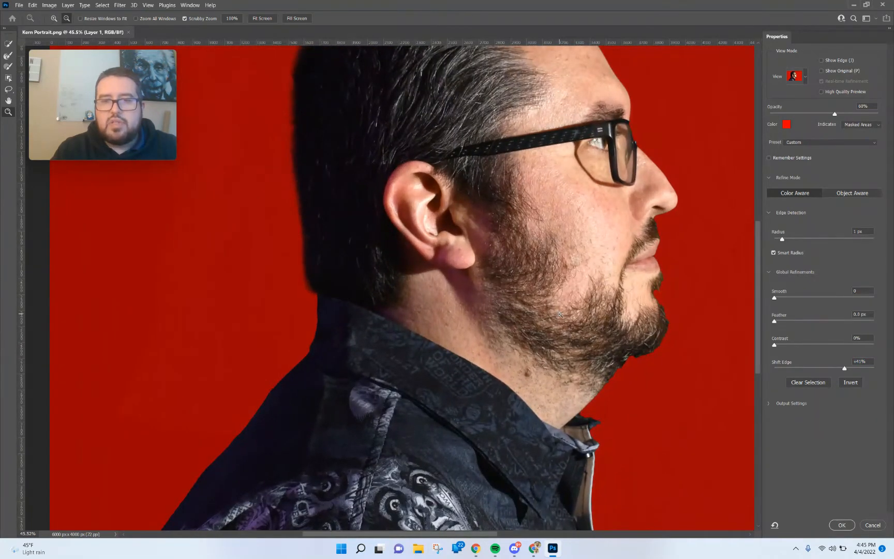
left_click_drag(607, 349, 554, 72)
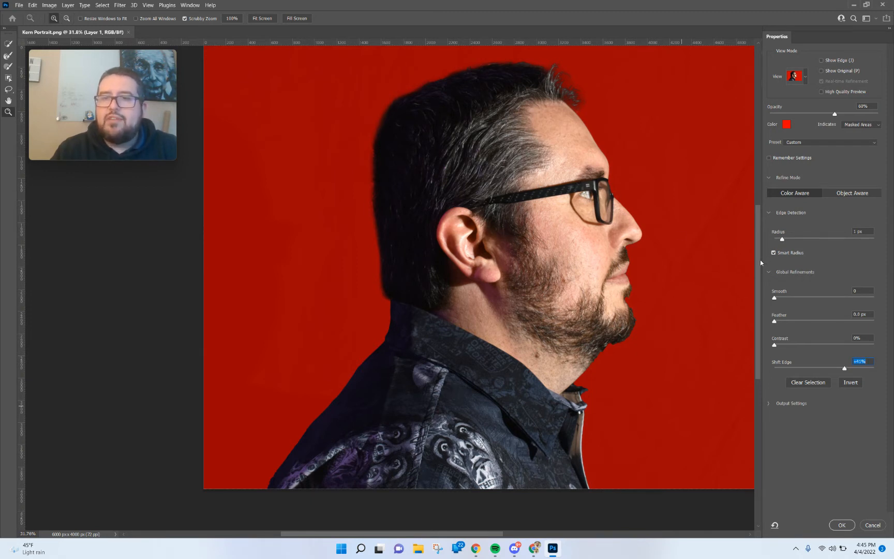
left_click_drag(758, 254, 756, 226)
left_click_drag(599, 170, 580, 164)
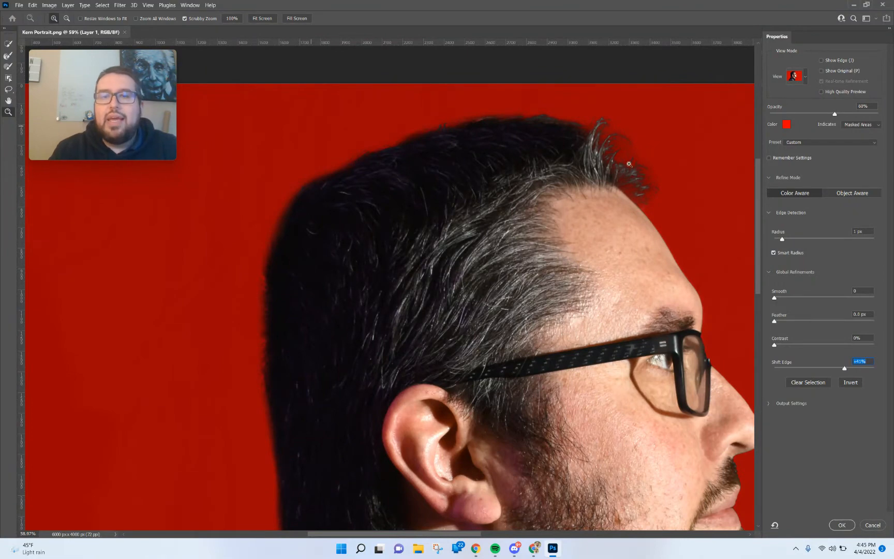
left_click_drag(629, 164, 629, 164)
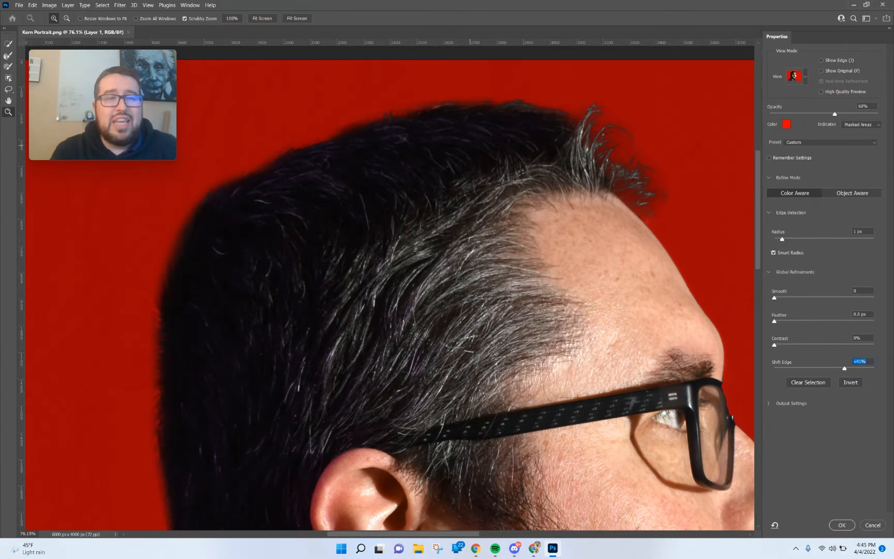
mouse_move(41, 72)
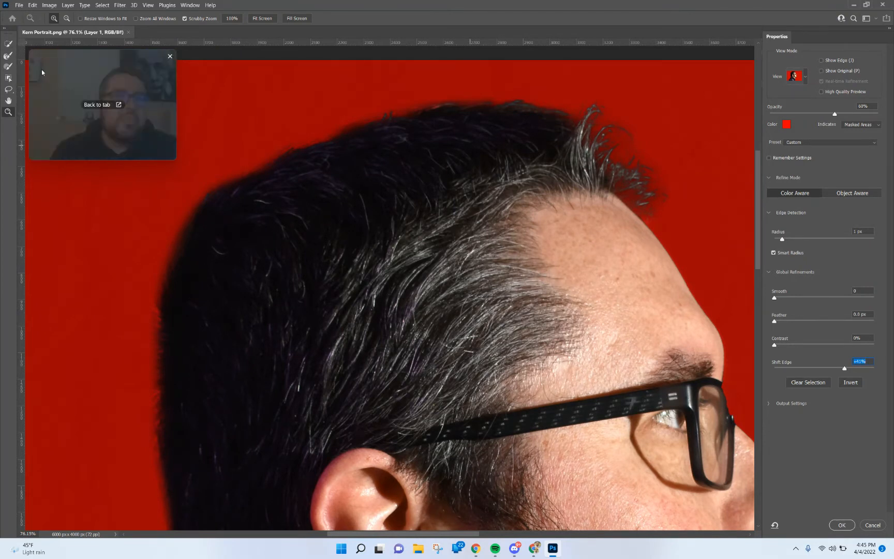
left_click(6, 56)
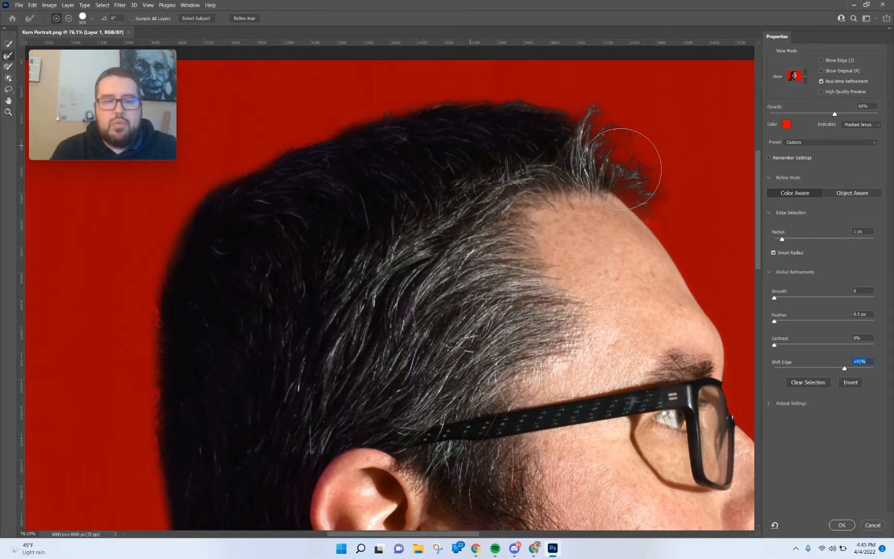
key("alt")
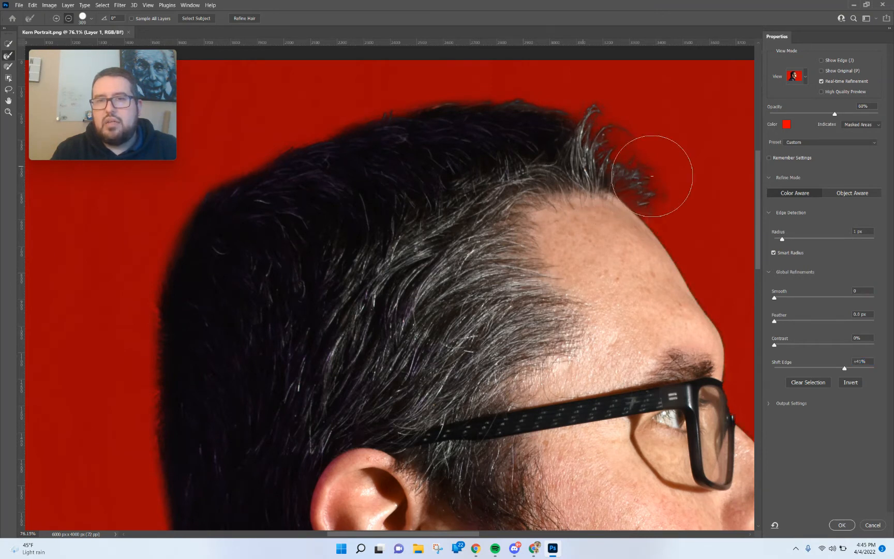
left_click_drag(652, 176, 650, 166)
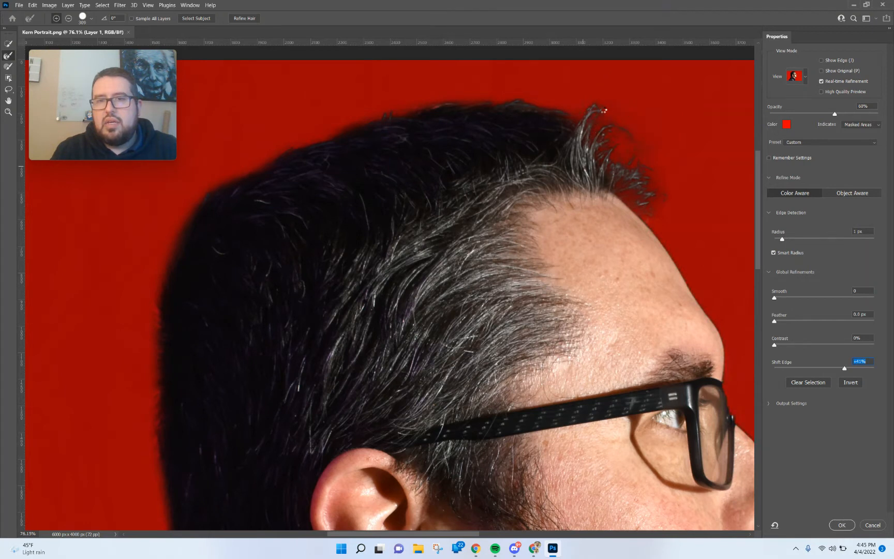
Refine the hair outline along the top and back of the head with Refine Edge Brush strokes, subtracting where needed.
left_click(519, 93)
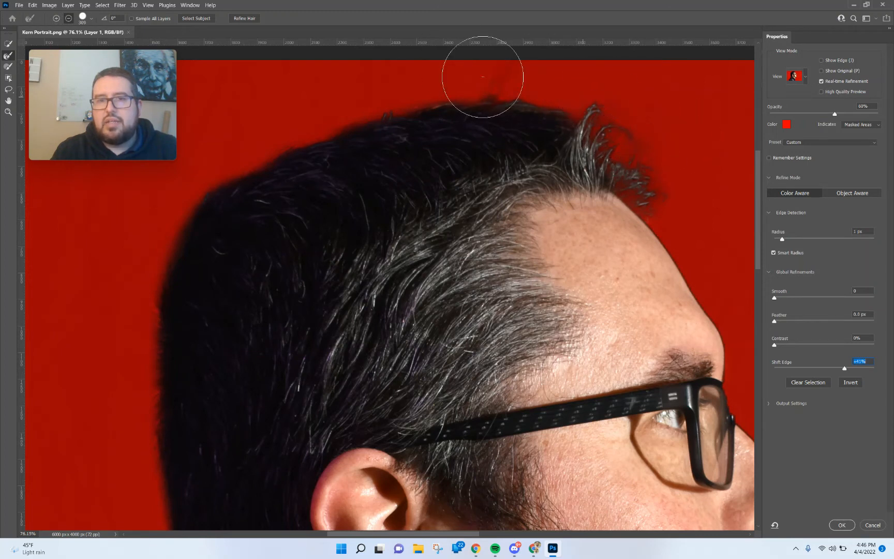
left_click(478, 89)
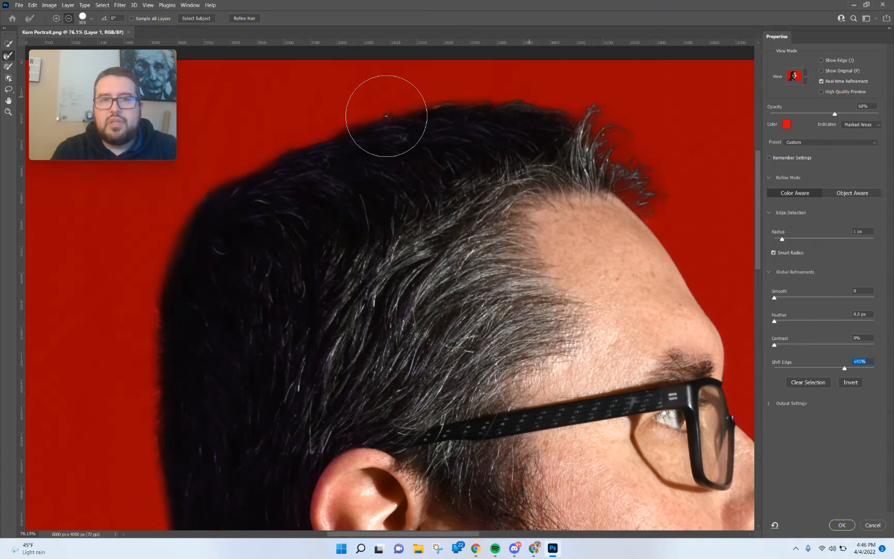
left_click_drag(386, 115, 342, 139)
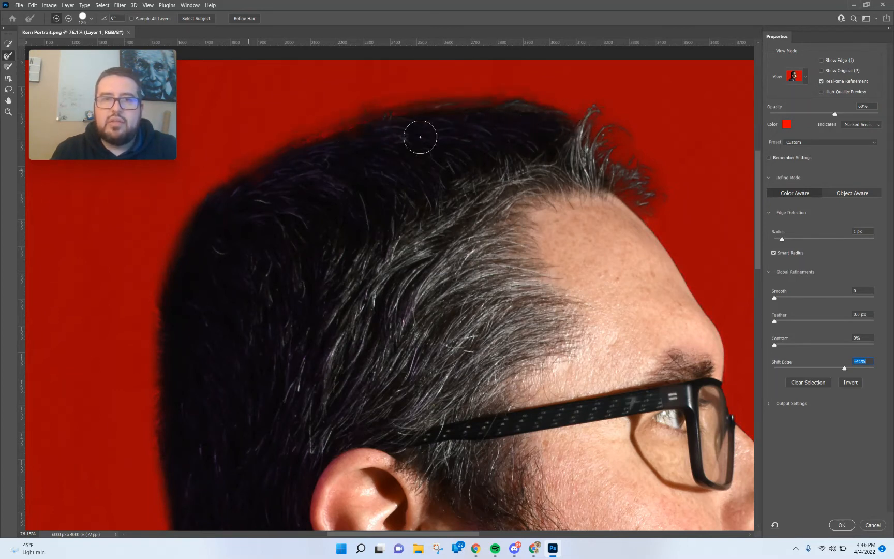
key("alt")
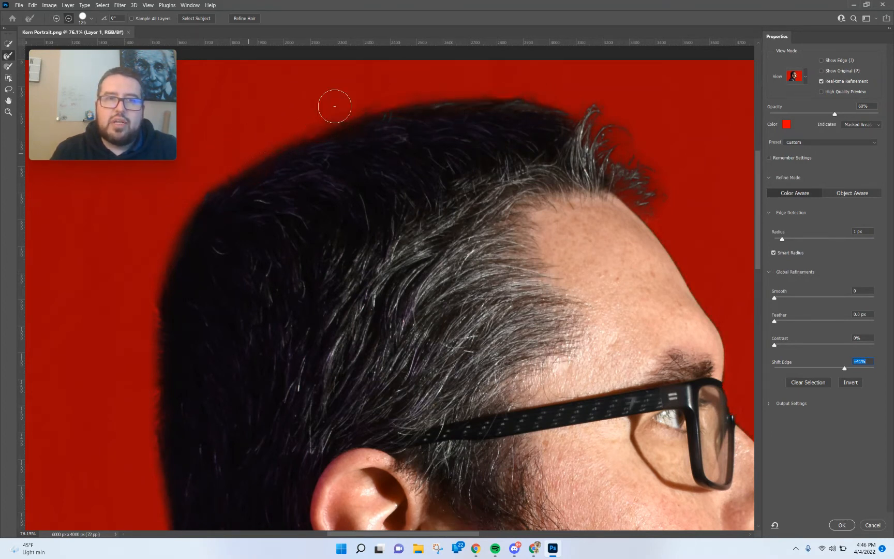
left_click_drag(465, 76, 481, 76)
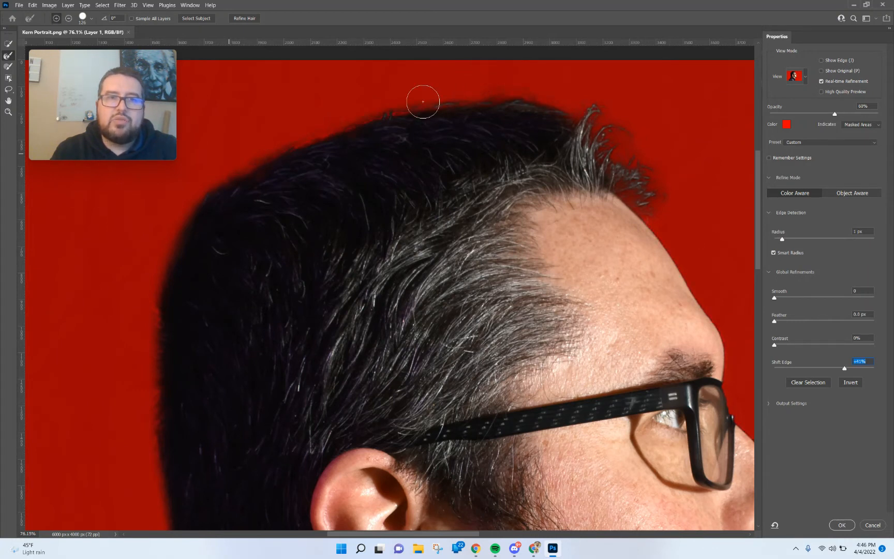
key("alt")
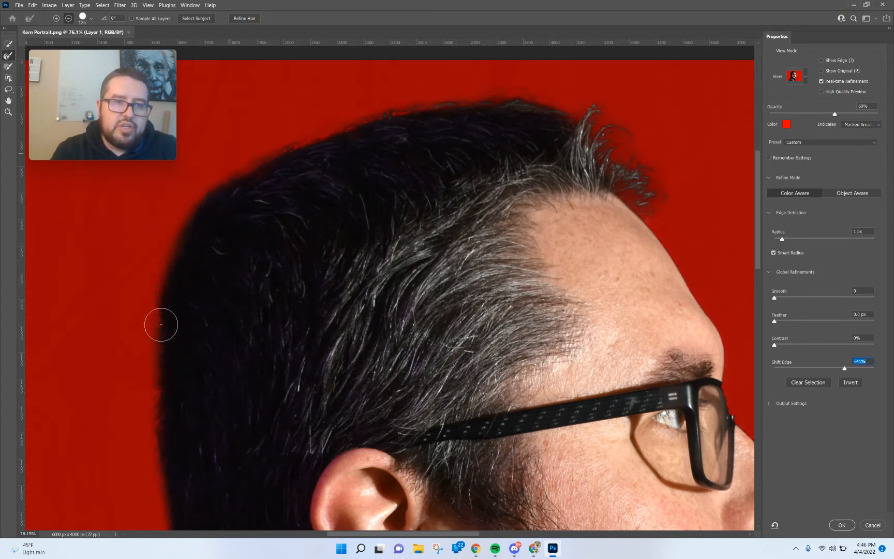
left_click_drag(161, 325, 147, 328)
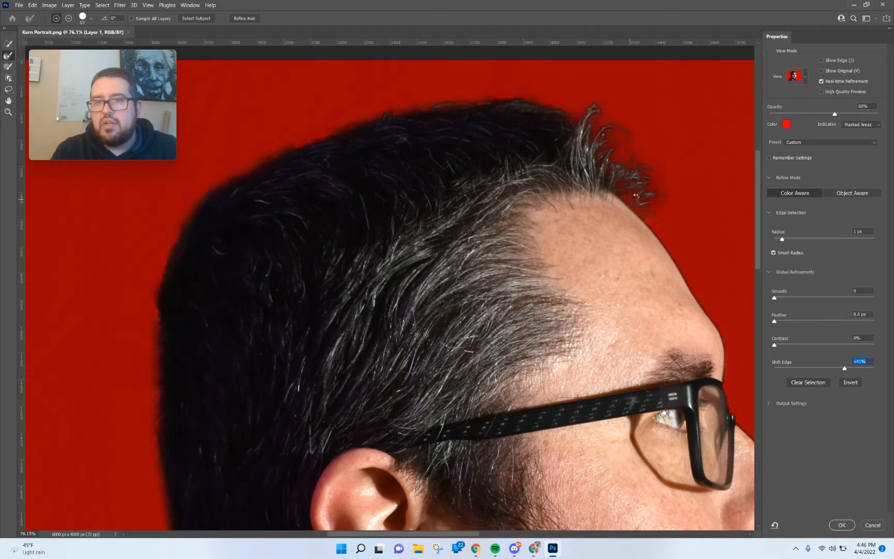
Reduce the brush size and brush over the grey hair tips above the forehead.
key("alt")
key("alt")
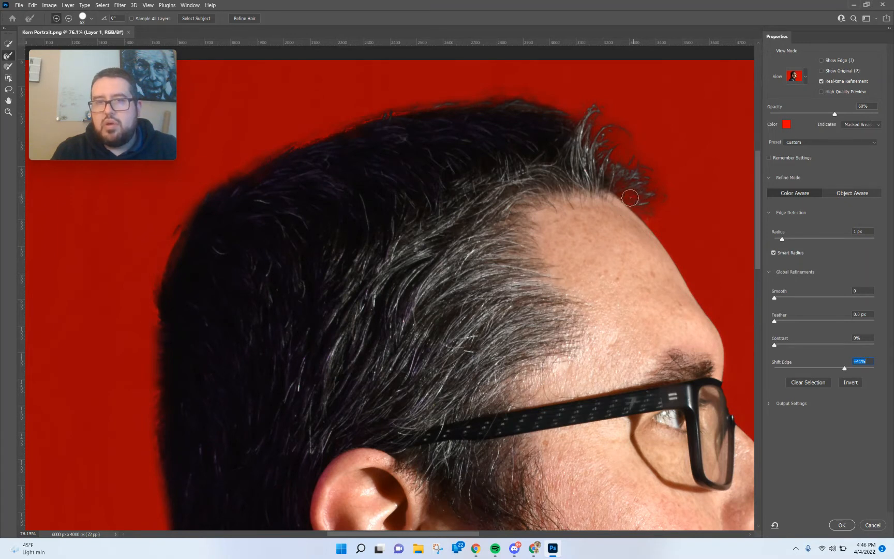
right_click(615, 207, "alt")
left_click_drag(615, 207, 642, 206)
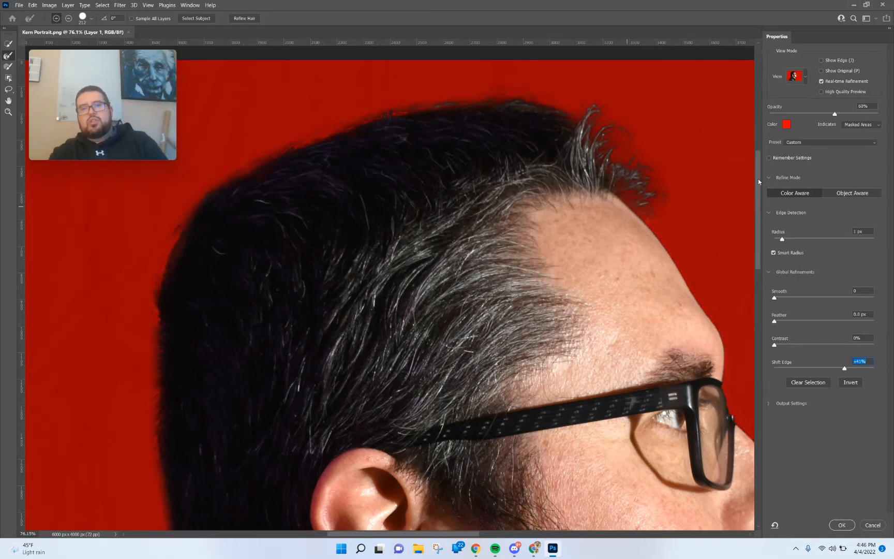
Refine the beard edge under the chin with the Refine Edge Brush.
scroll(731, 302, "down", 10)
scroll(731, 302, "up", 2)
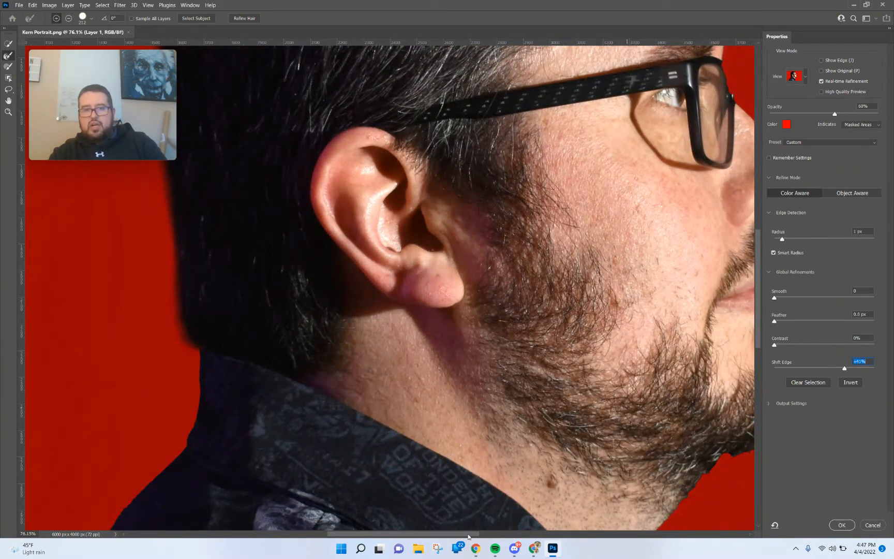
left_click_drag(468, 536, 541, 536)
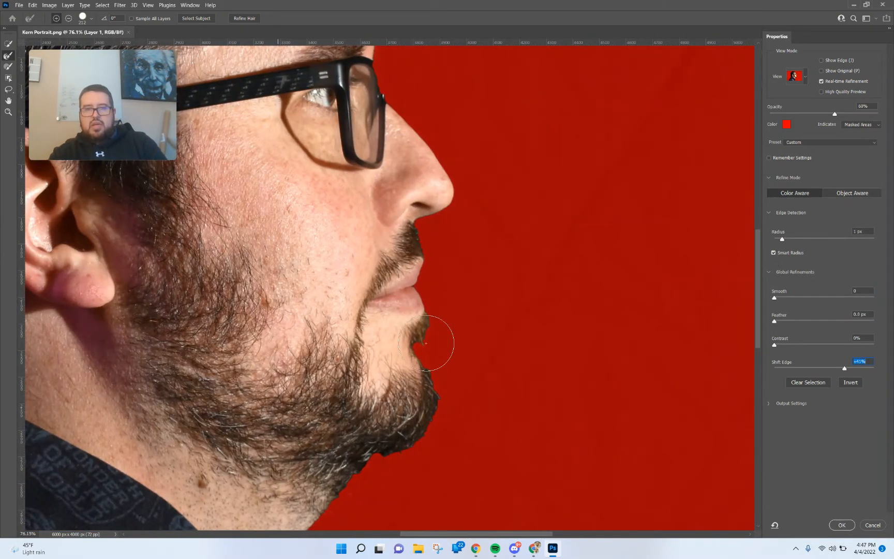
right_click(459, 354, "alt")
mouse_move(460, 355)
left_mouse_down()
mouse_move(435, 359)
mouse_move(429, 343)
mouse_move(428, 369)
left_mouse_up()
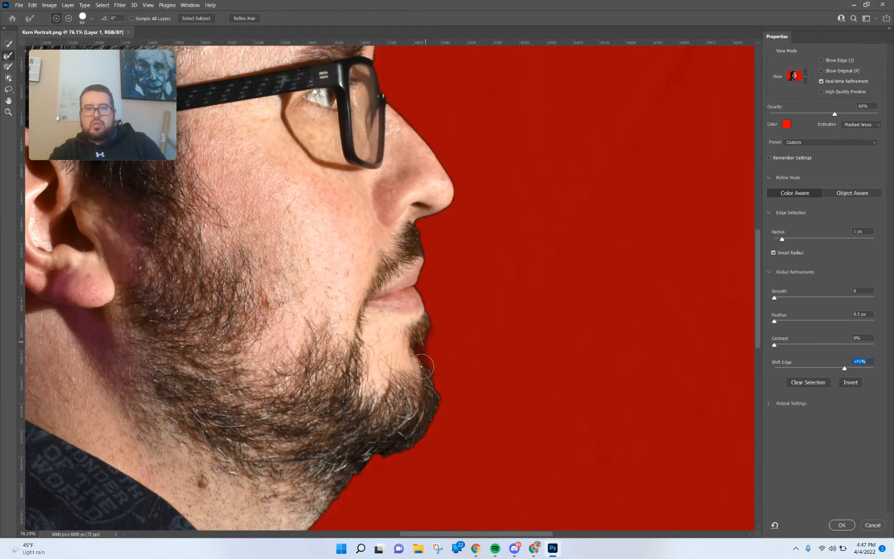
mouse_move(386, 451)
left_mouse_down()
mouse_move(370, 453)
mouse_move(335, 500)
mouse_move(386, 450)
mouse_move(365, 454)
left_mouse_up()
mouse_move(416, 418)
left_mouse_down()
mouse_move(422, 451)
mouse_move(395, 451)
mouse_move(337, 486)
left_mouse_up()
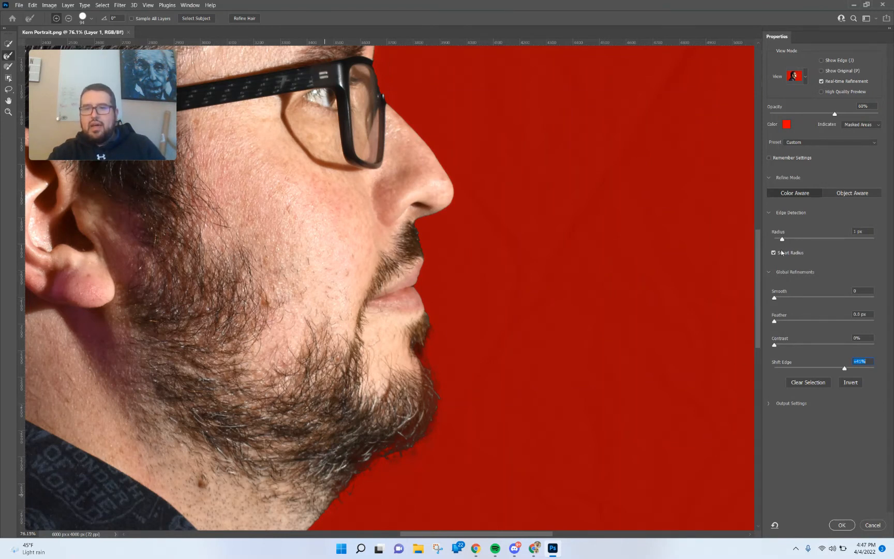
Enable Decontaminate Colors and apply the refined selection as a new layer with layer mask.
left_click(768, 404)
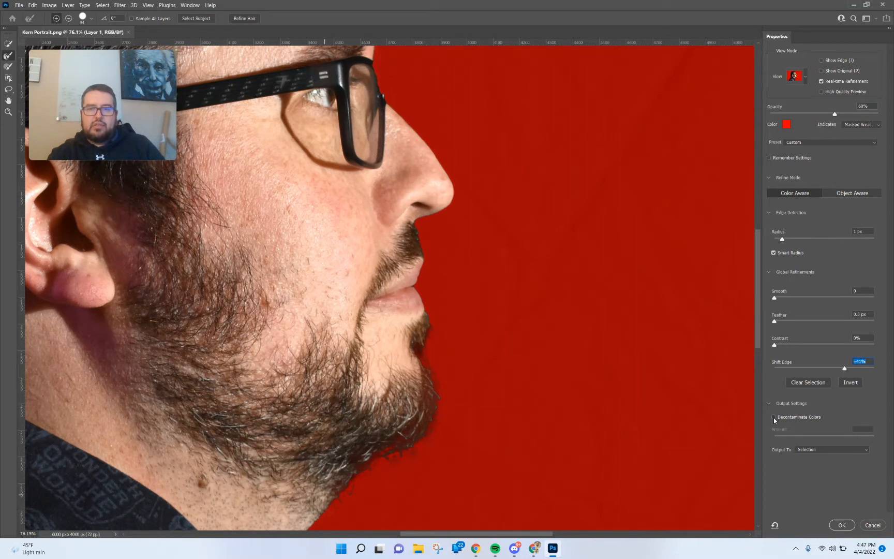
left_click(773, 417)
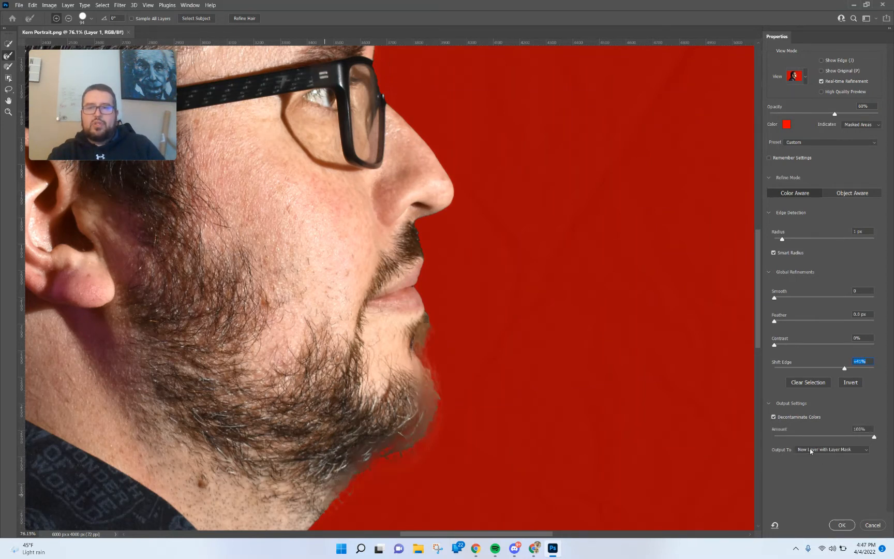
left_click(842, 525)
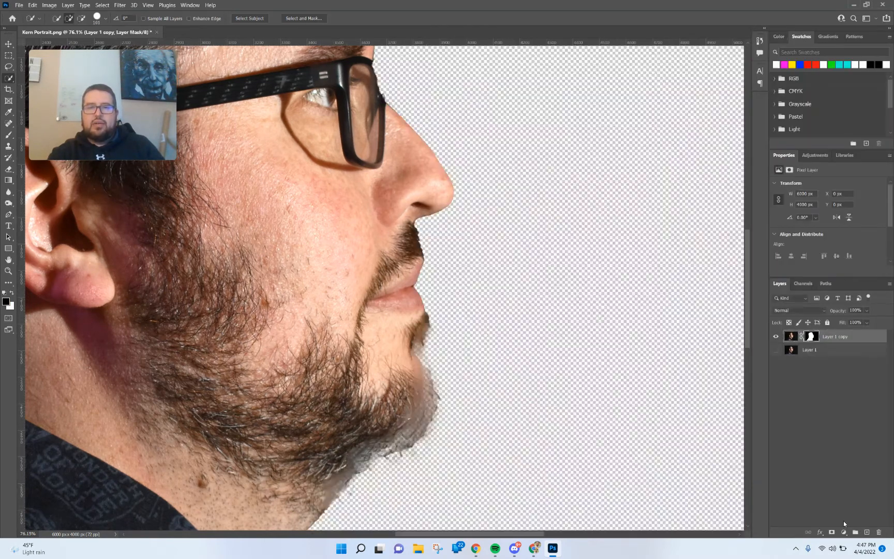
Add a new empty layer and move it beneath the masked copy layer.
scroll(393, 300, "down", 5)
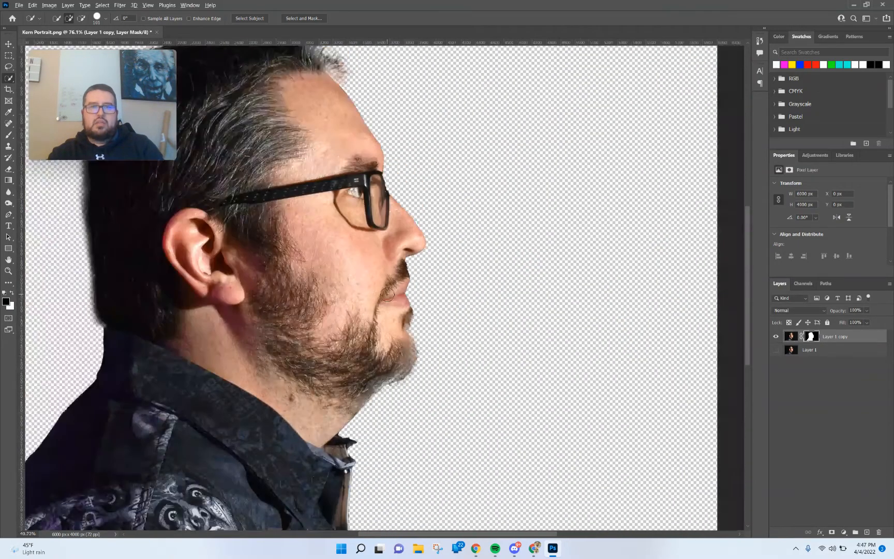
scroll(386, 294, "down", 4)
scroll(383, 294, "up", 2)
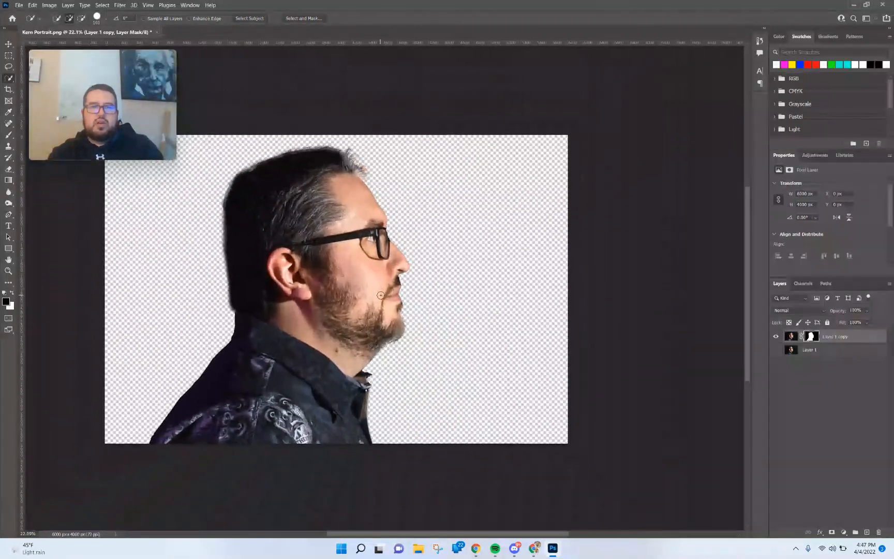
scroll(363, 321, "up", 1)
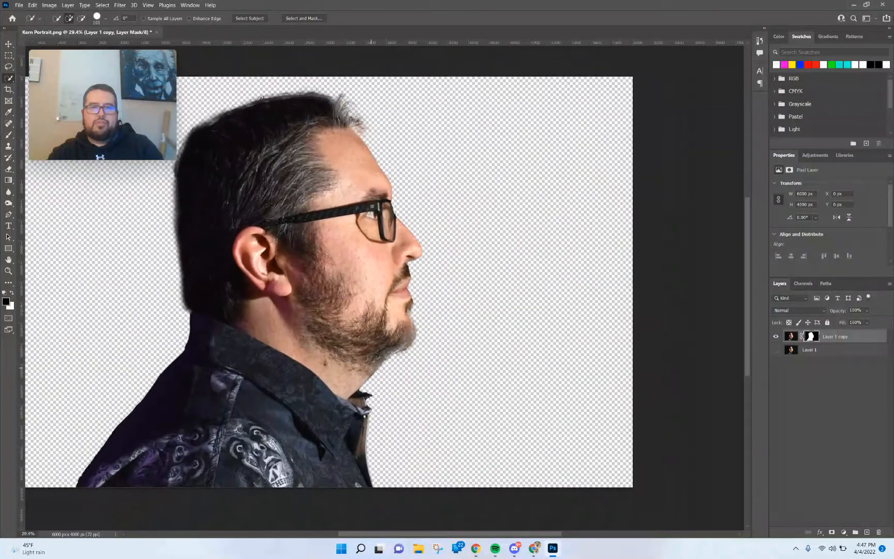
left_click_drag(478, 534, 463, 535)
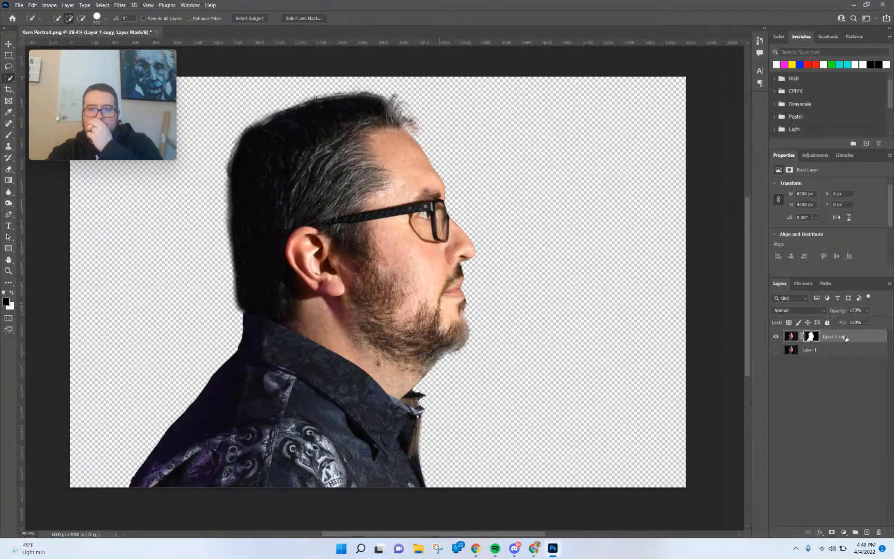
left_click(816, 352)
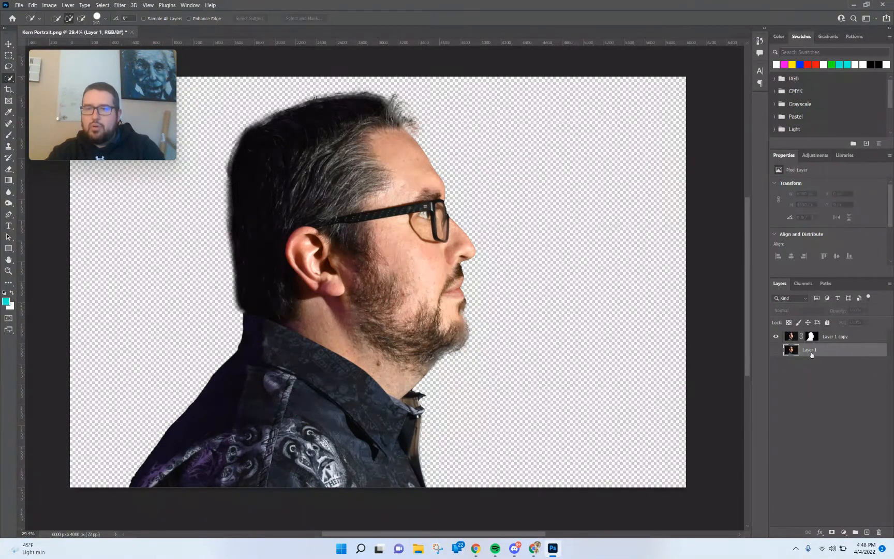
left_click(842, 335)
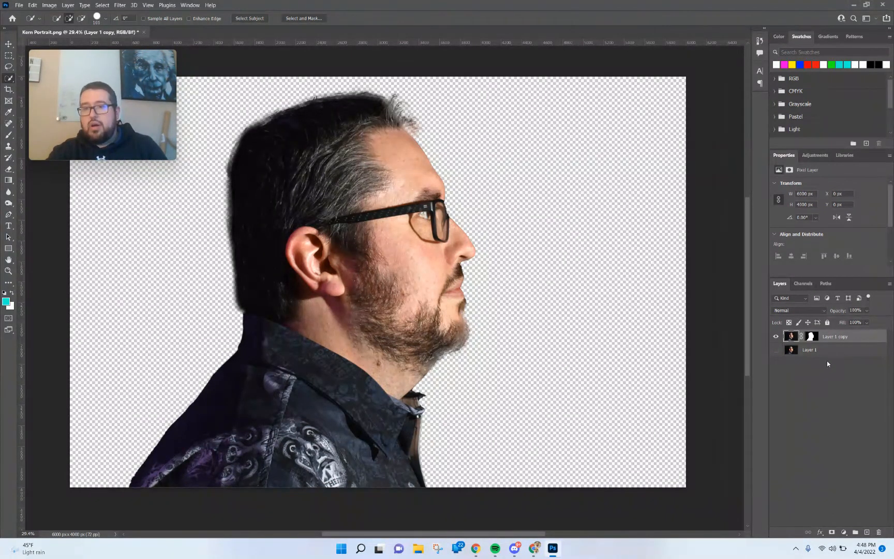
left_click(866, 533)
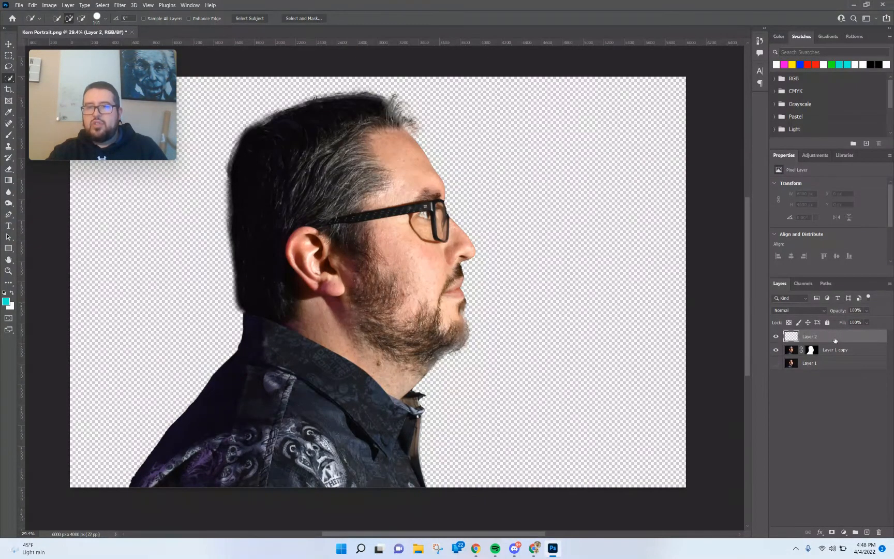
left_click_drag(832, 338, 837, 355)
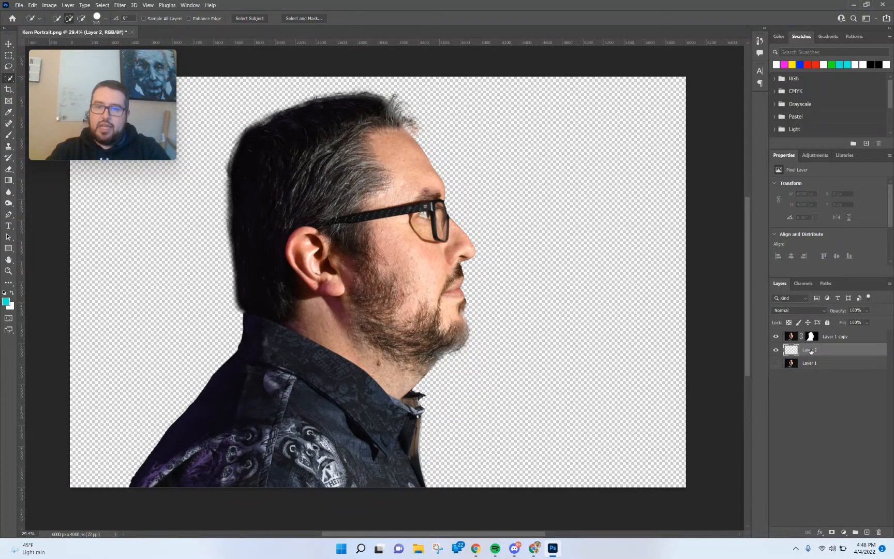
Rename the new layer BG and the masked copy layer Model.
double_click(811, 351)
type("BG")
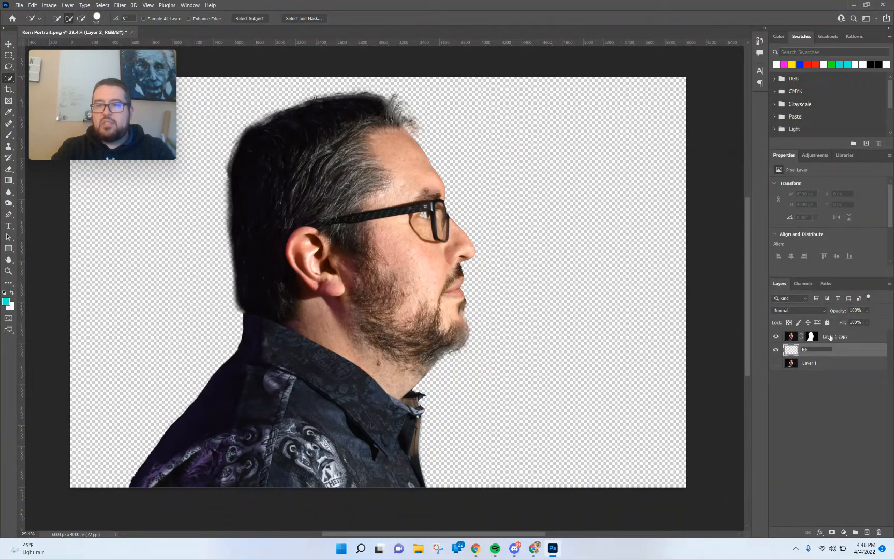
double_click(838, 338)
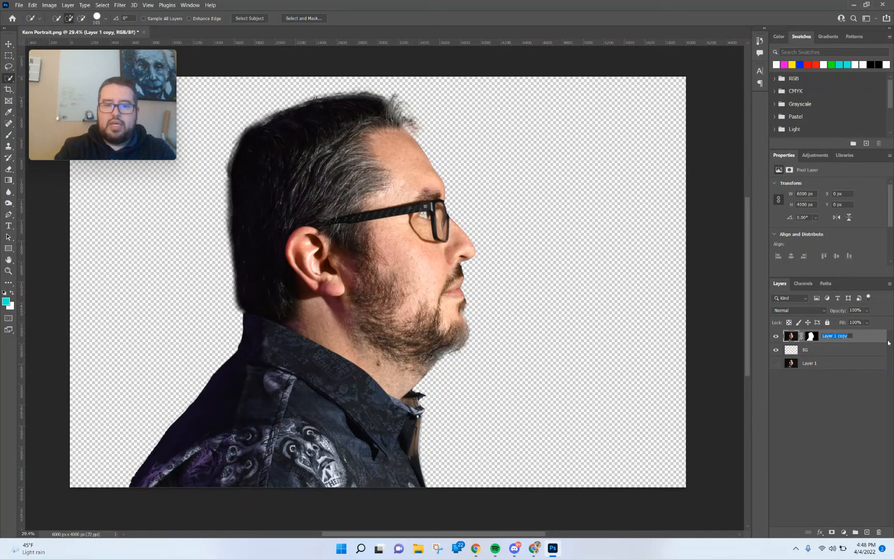
type("Model")
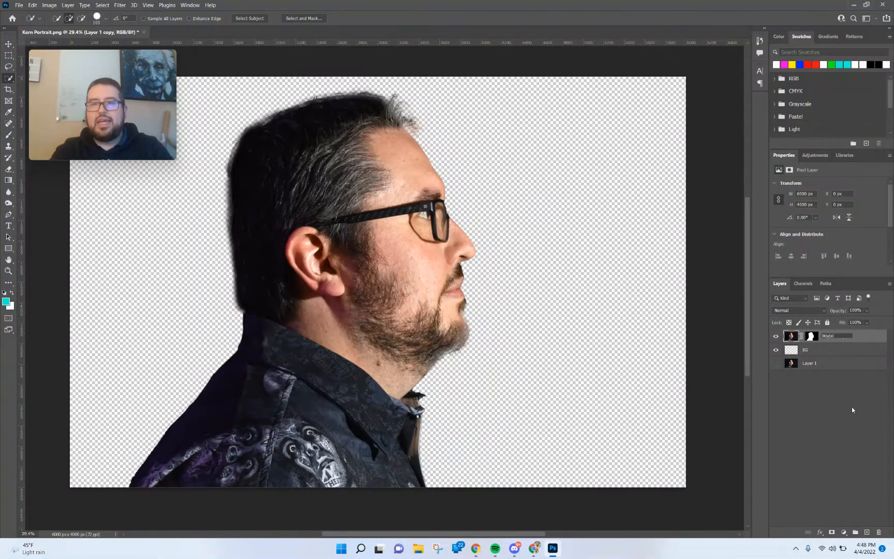
Fill the BG layer with white using the Paint Bucket Tool and reselect the Model layer.
left_click(833, 429)
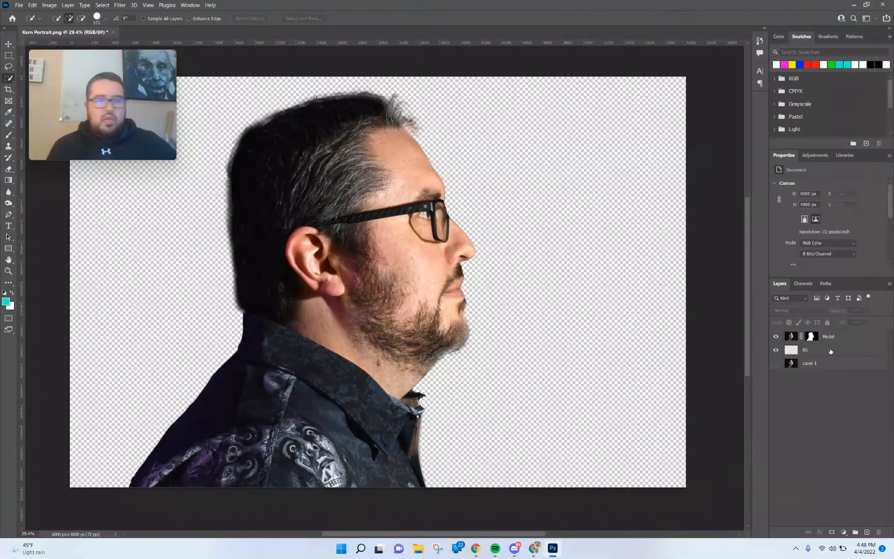
left_click(830, 351)
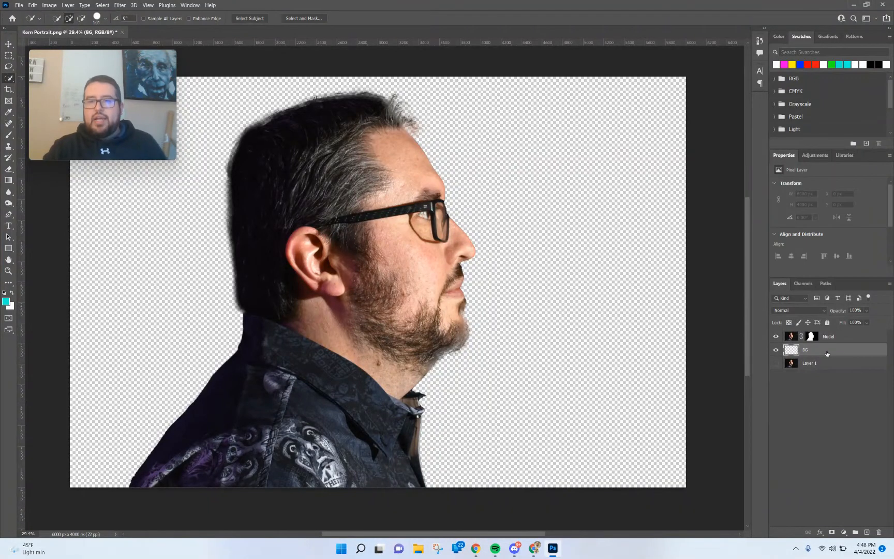
left_click(9, 180)
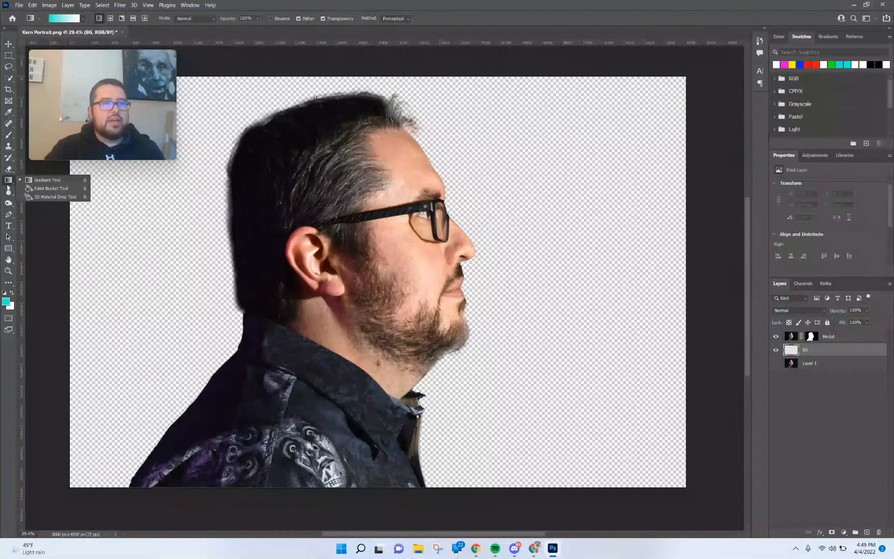
left_click(46, 188)
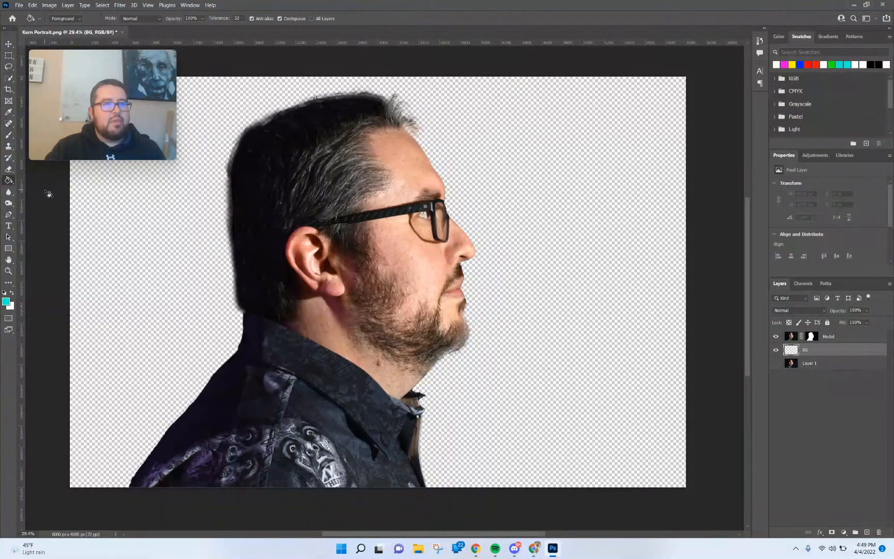
left_click(4, 293)
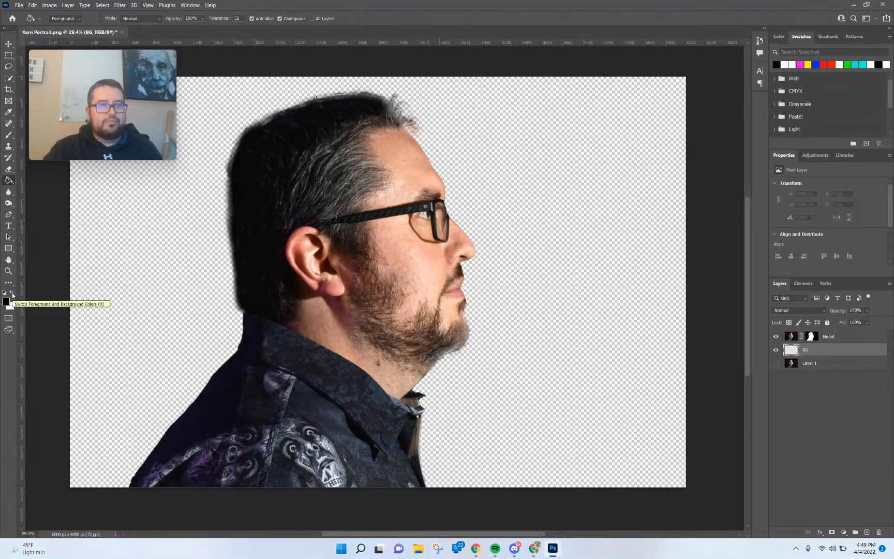
left_click(12, 293)
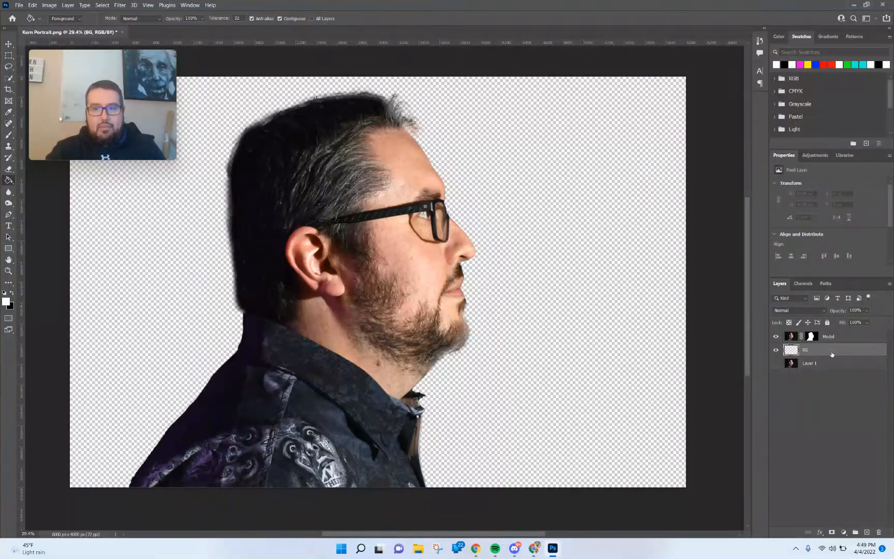
left_click(570, 191)
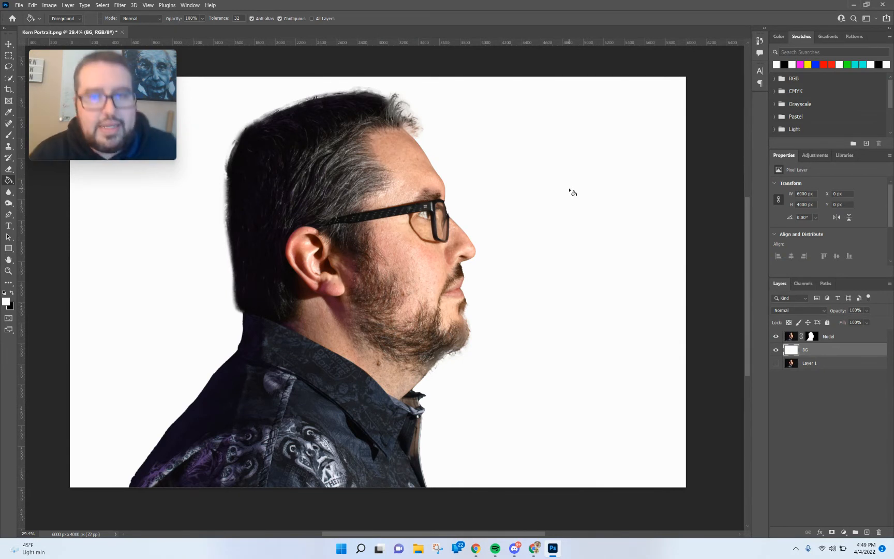
left_click(852, 340)
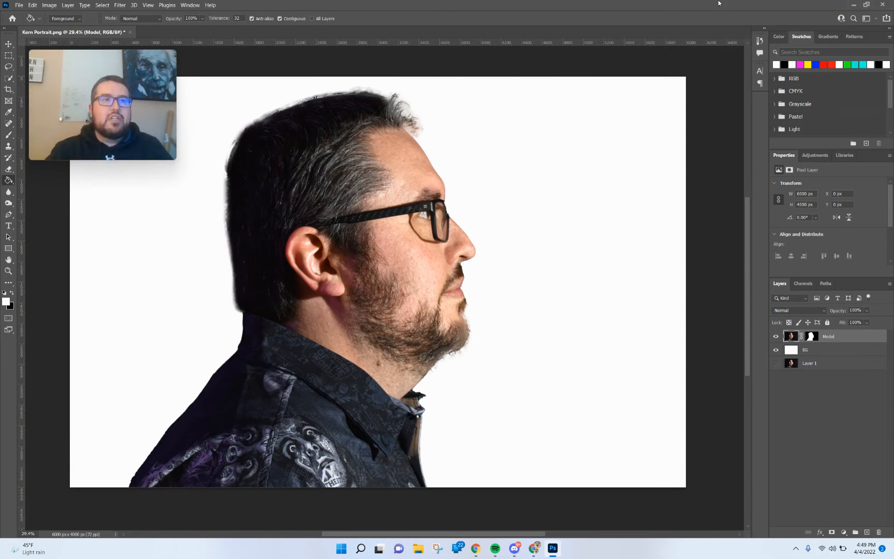
Open the Place Embedded dialog and browse the Downloads folder for a background image.
left_click(21, 6)
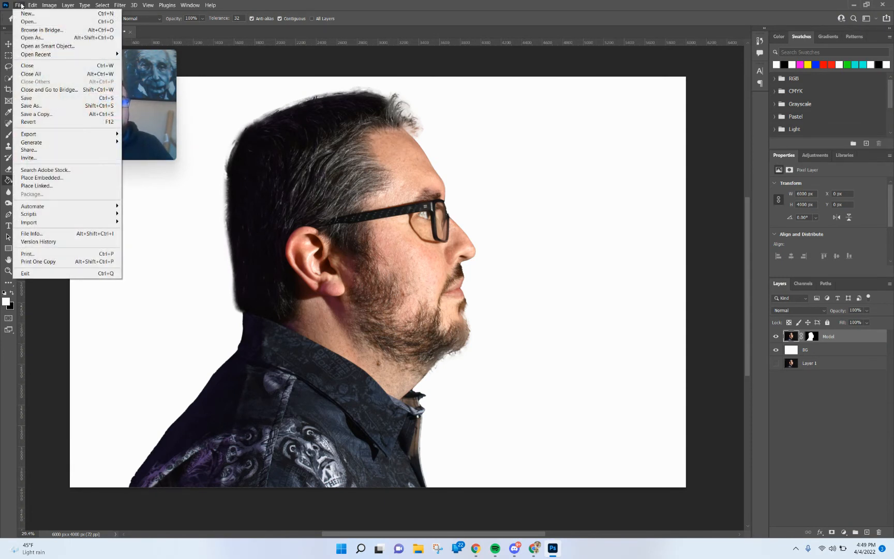
left_click(36, 178)
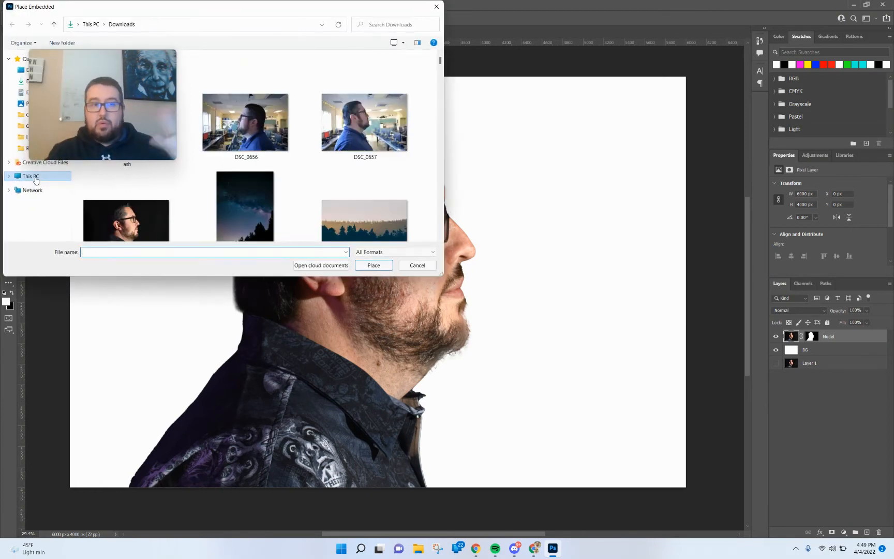
left_click_drag(106, 60, 818, 40)
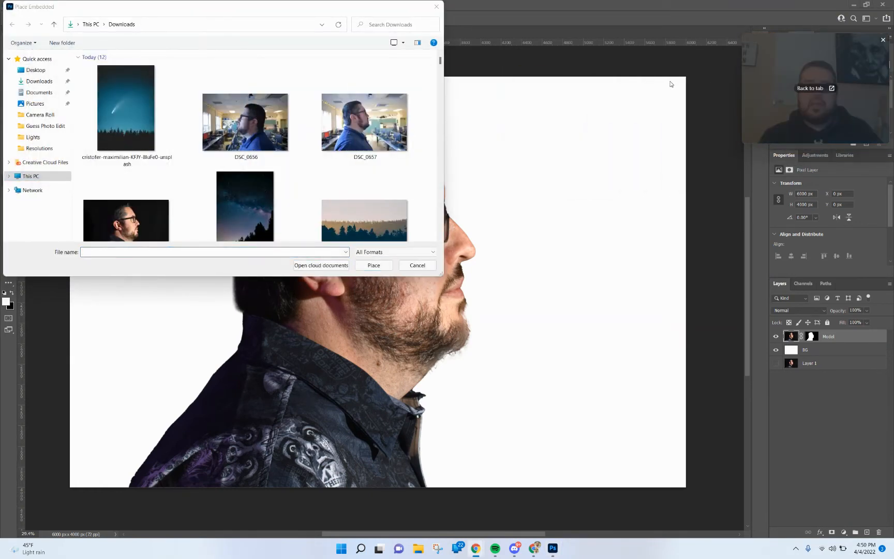
scroll(343, 163, "down", 3)
scroll(344, 163, "down", 3)
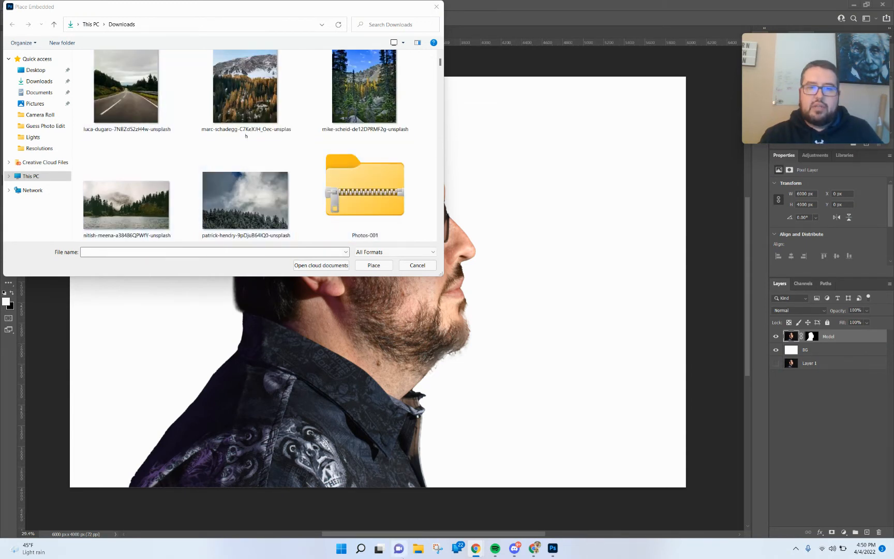
mouse_move(476, 553)
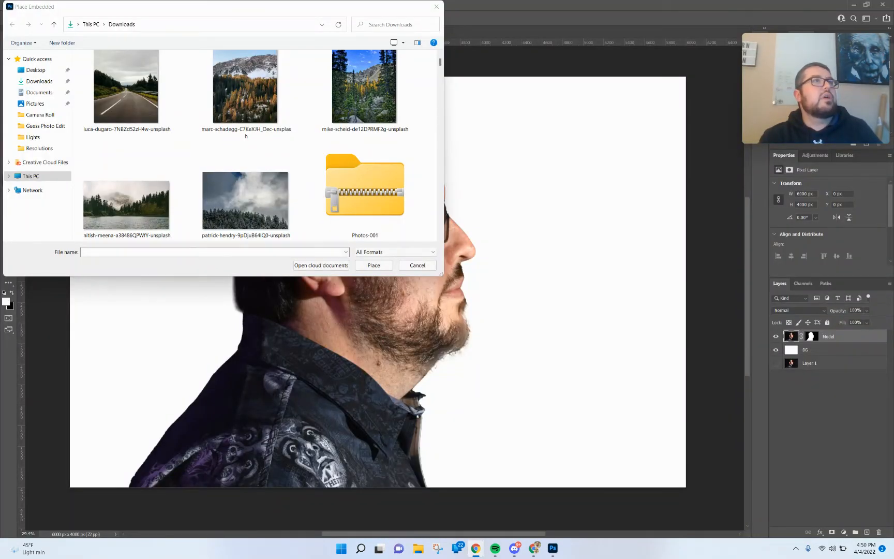
Switch to the web browser and go to unsplash.
left_click_drag(0, 142, 613, 2)
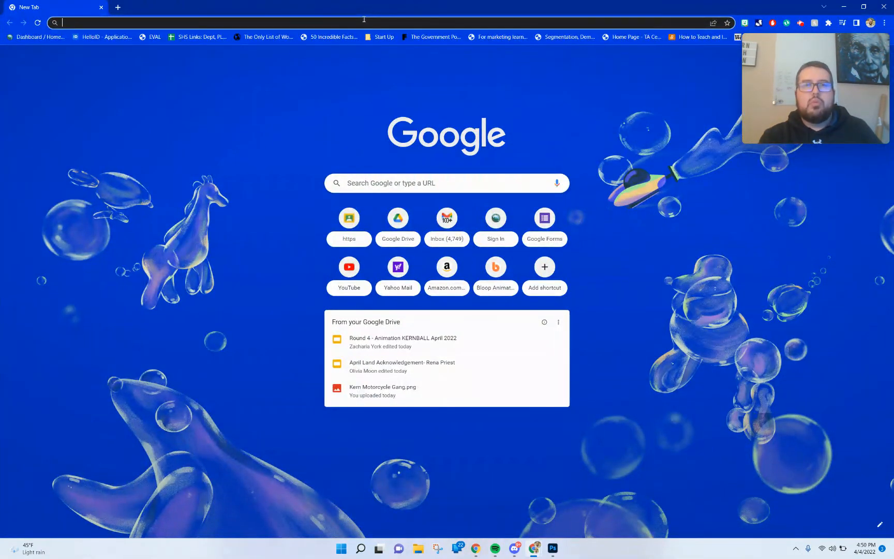
left_click(364, 21)
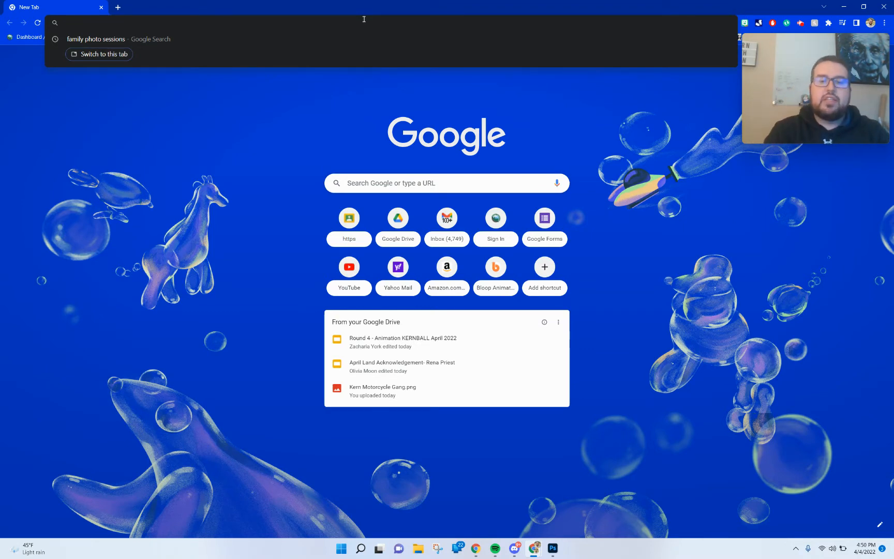
type("unsplash")
key("Return")
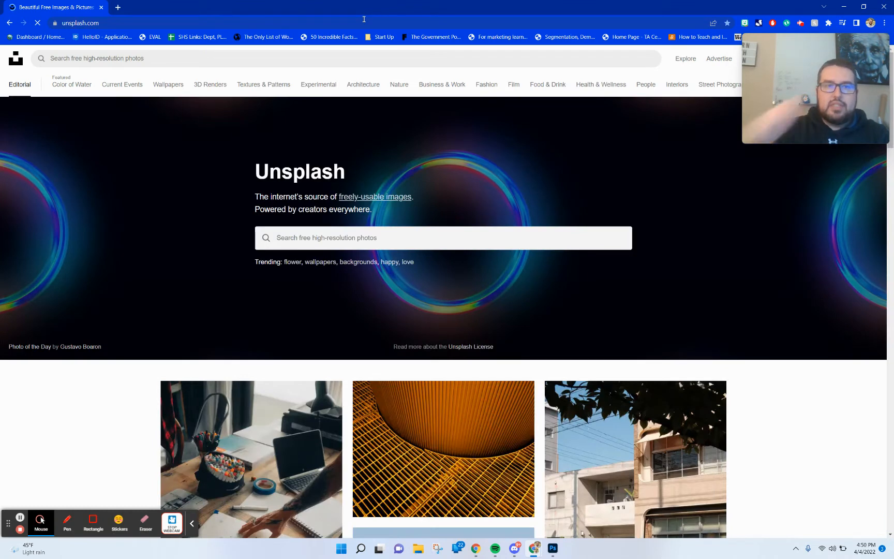
Search Unsplash for "tree line" photos.
left_click(349, 239)
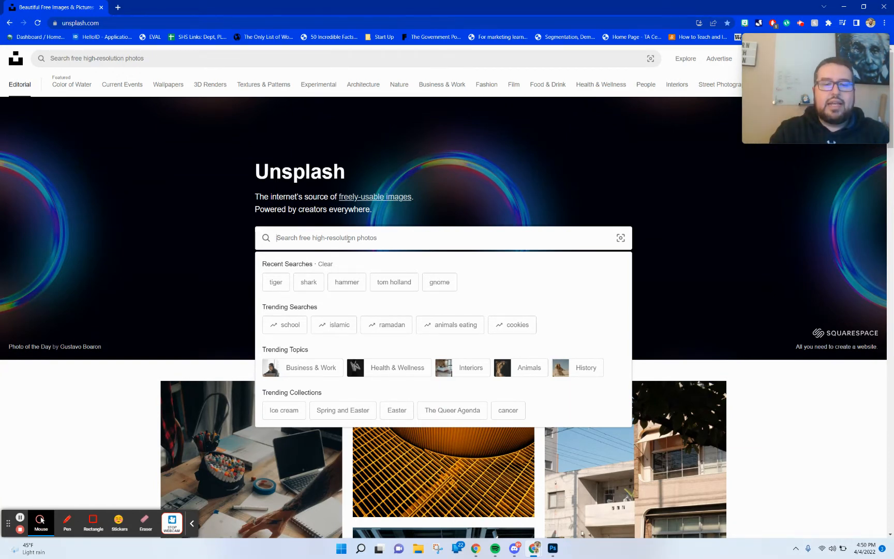
type("tree line")
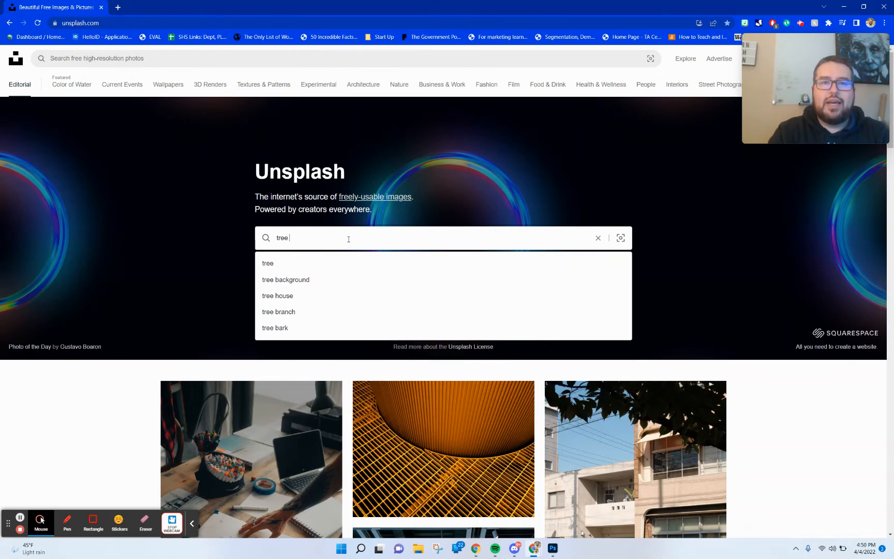
key("Return")
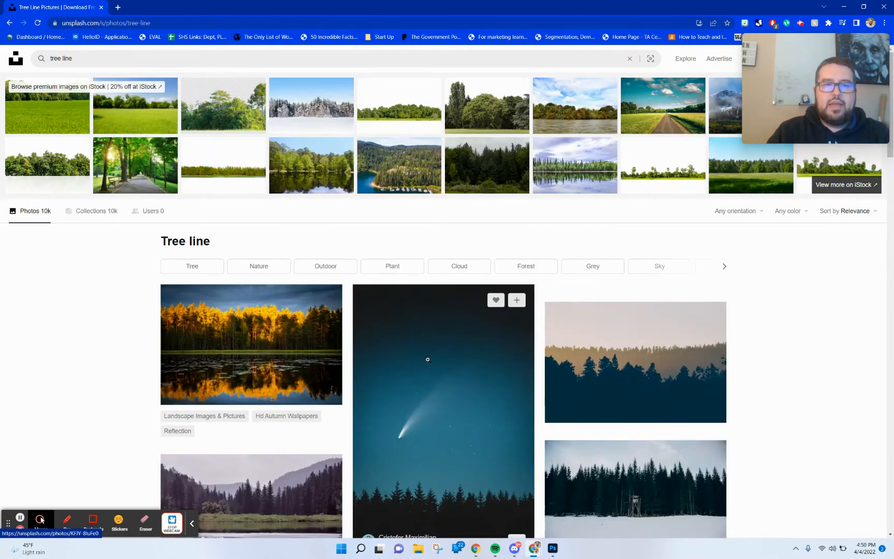
Download the misty mountain lake photo with a forested shoreline and close the thank-you popup.
scroll(428, 359, "down", 2)
scroll(427, 359, "down", 5)
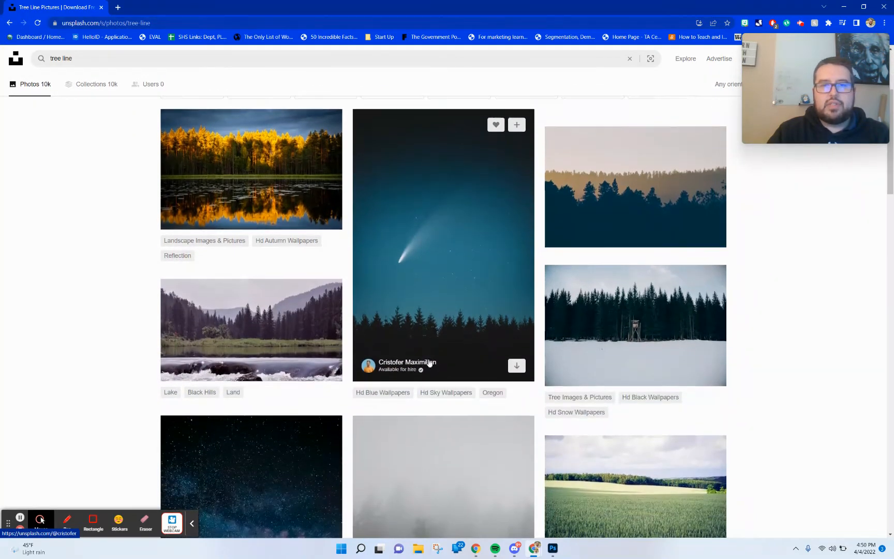
scroll(429, 365, "down", 2)
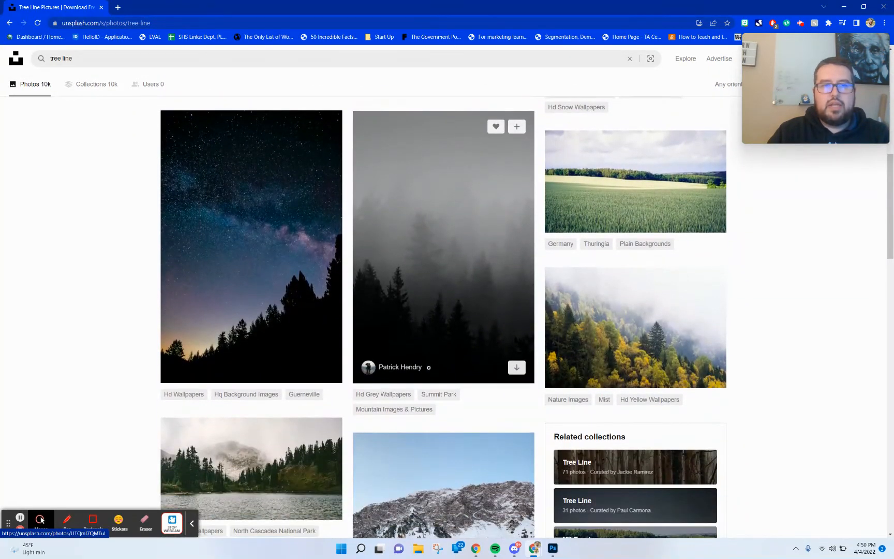
scroll(428, 368, "down", 3)
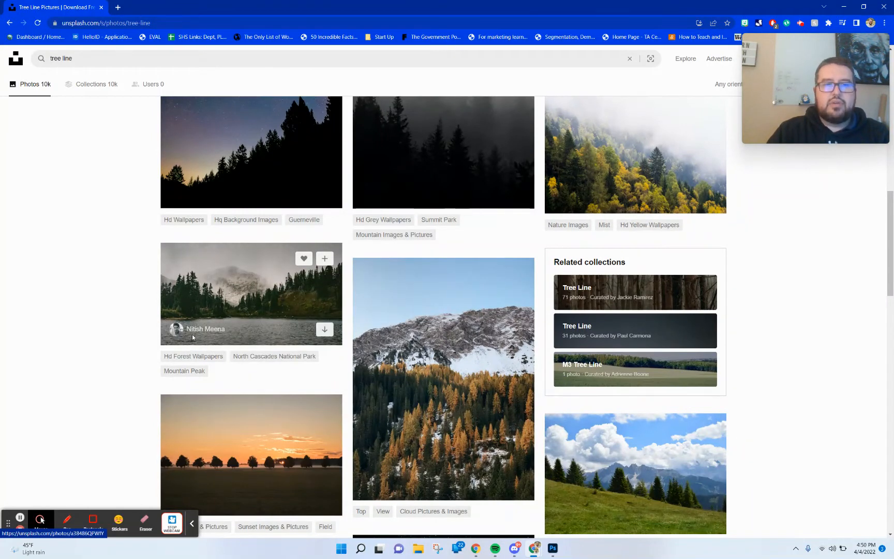
left_click(324, 333)
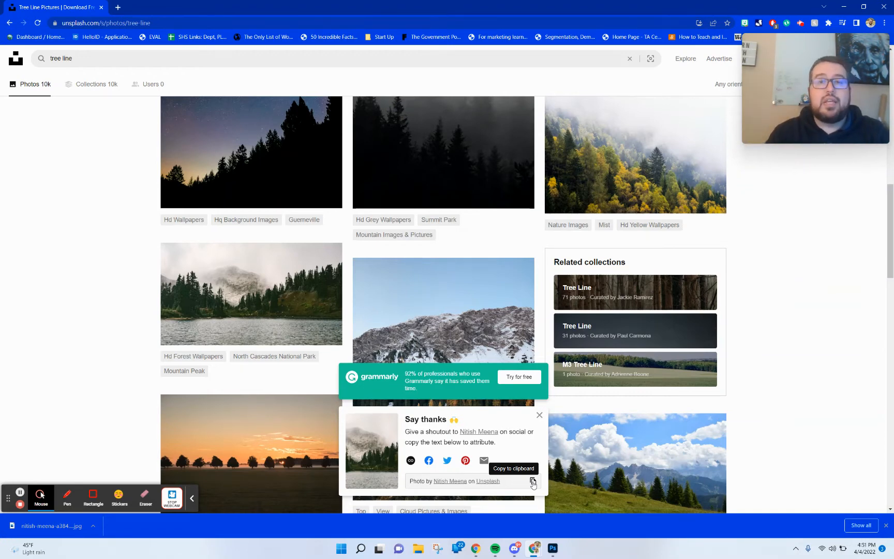
left_click(539, 414)
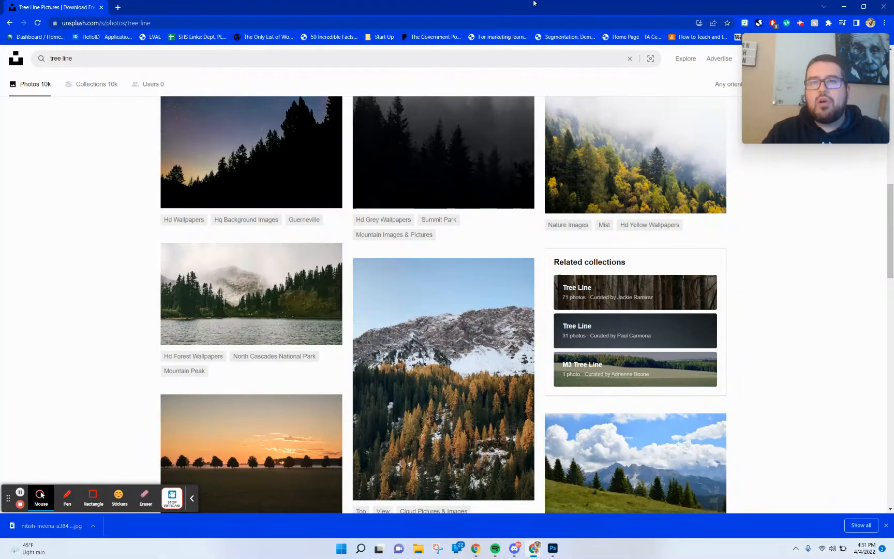
Return to Photoshop and place the downloaded misty lake photo into the portrait, nudging it slightly left.
left_click(847, 6)
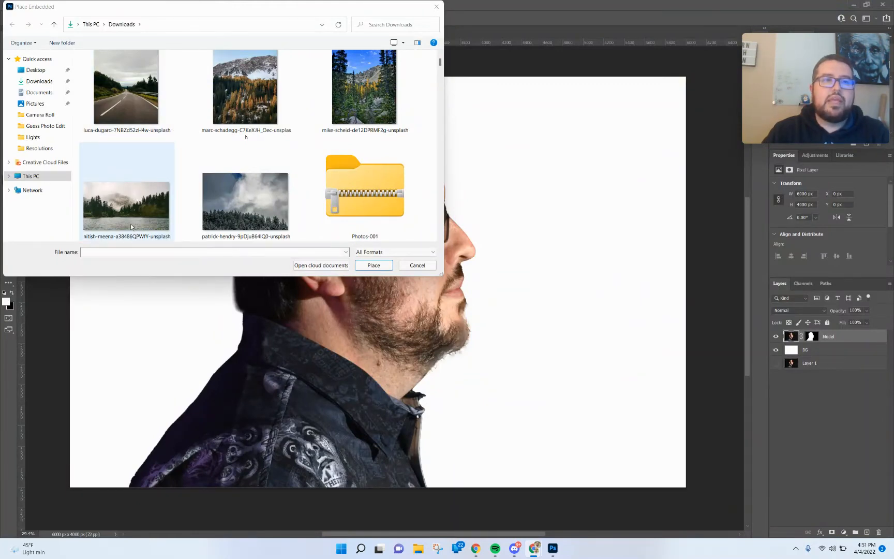
double_click(134, 202)
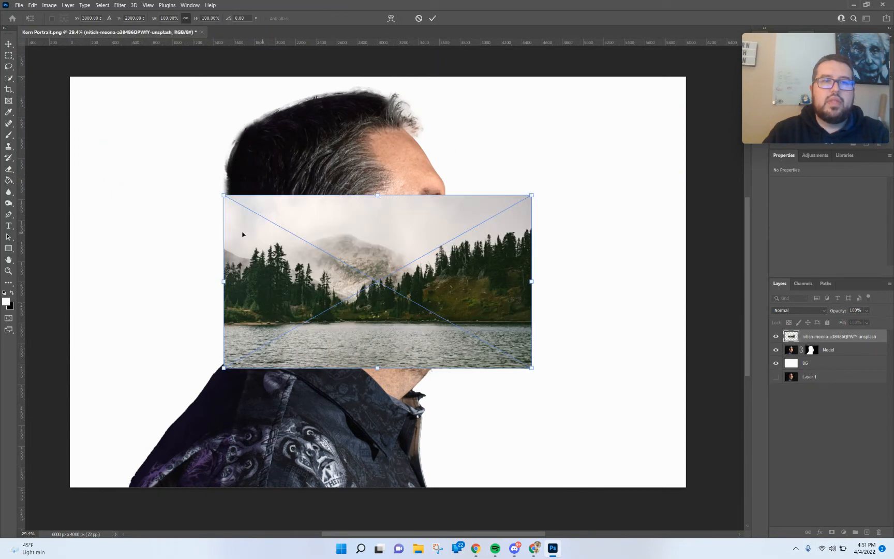
left_click_drag(450, 220, 429, 220)
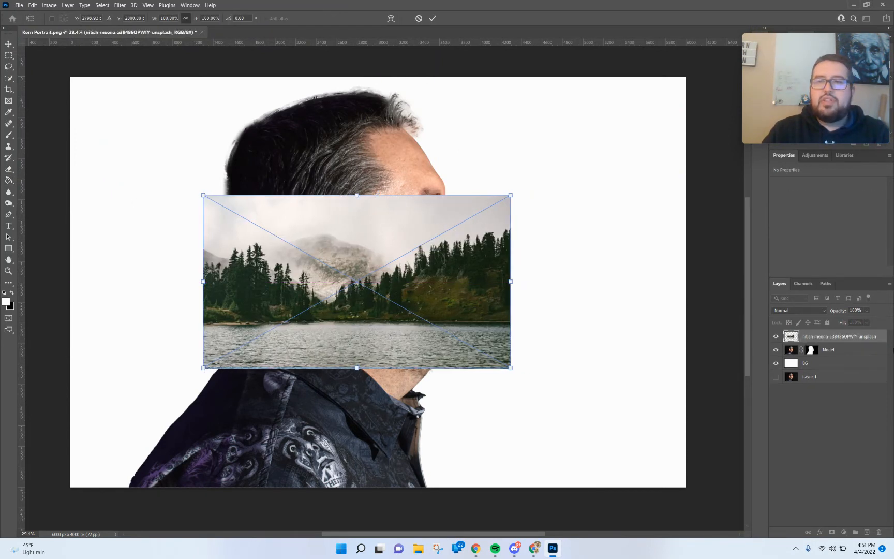
Rename the placed photo layer FG.
double_click(831, 336)
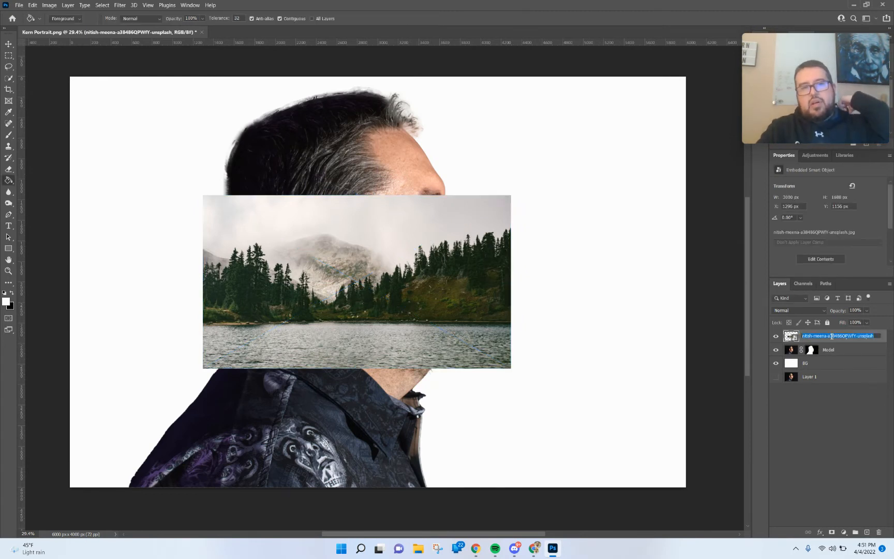
type("FG")
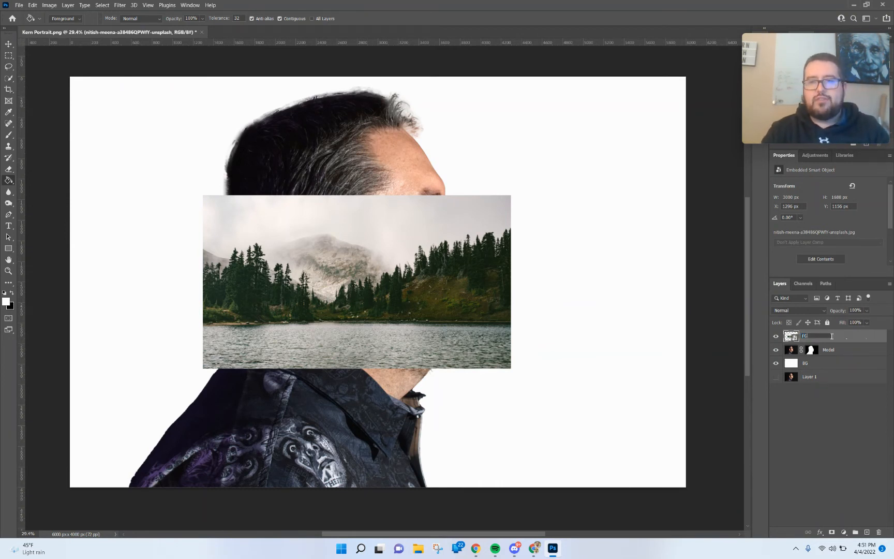
left_click(829, 411)
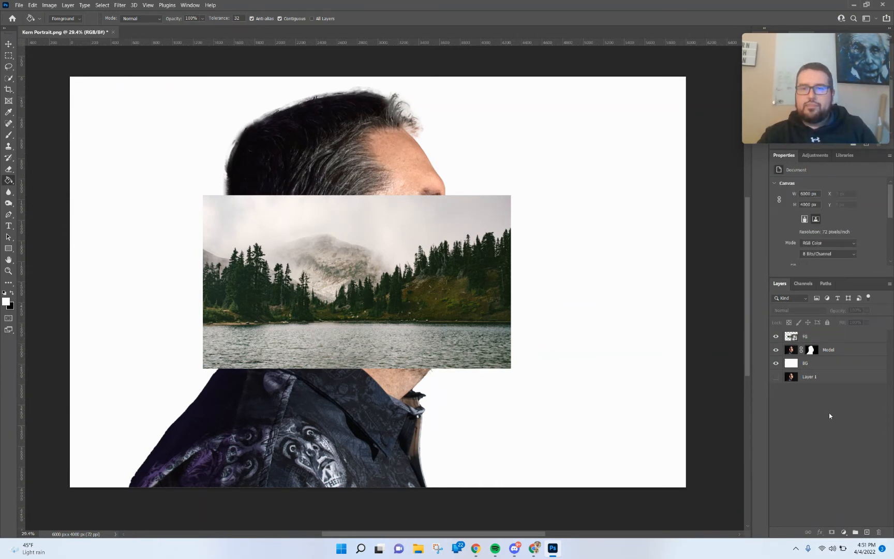
Rasterize the FG smart object layer.
left_click(825, 335)
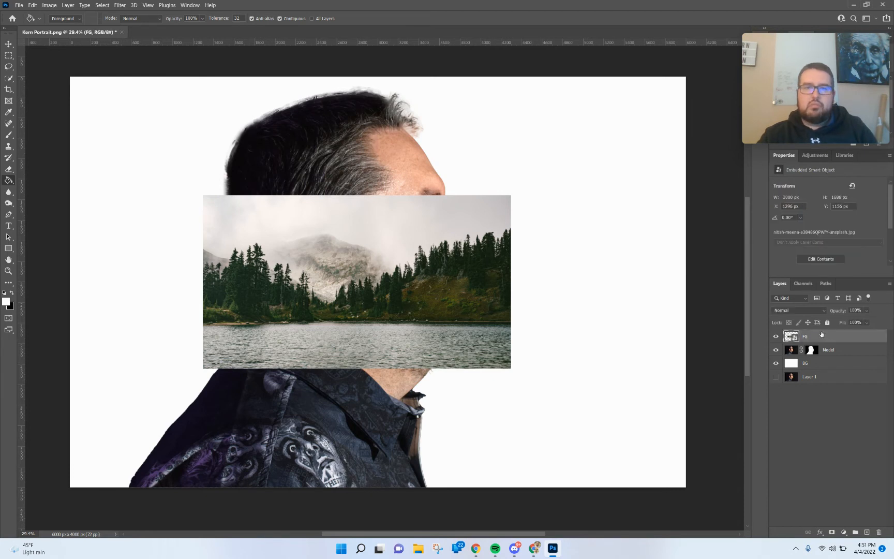
left_click(424, 241)
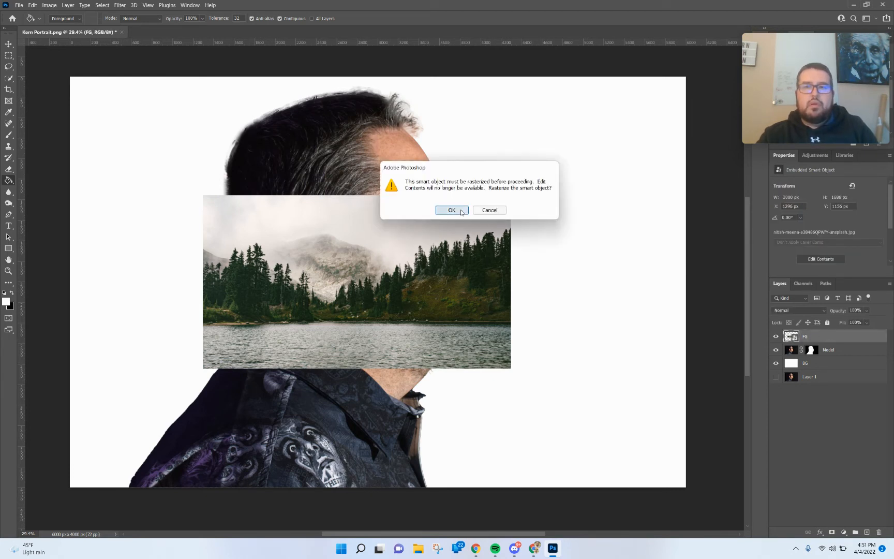
left_click(462, 211)
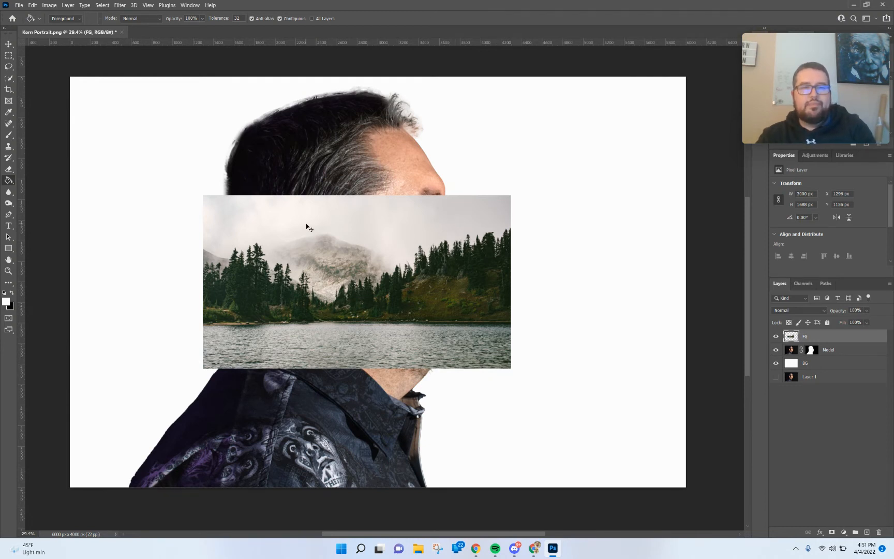
Free-transform the FG layer, rotating it about 90° counterclockwise and scaling it to about 204% over the man's head.
key("ctrl+t")
left_click_drag(523, 187, 219, 82)
left_click_drag(493, 212, 493, 210)
left_click_drag(417, 205, 348, 192)
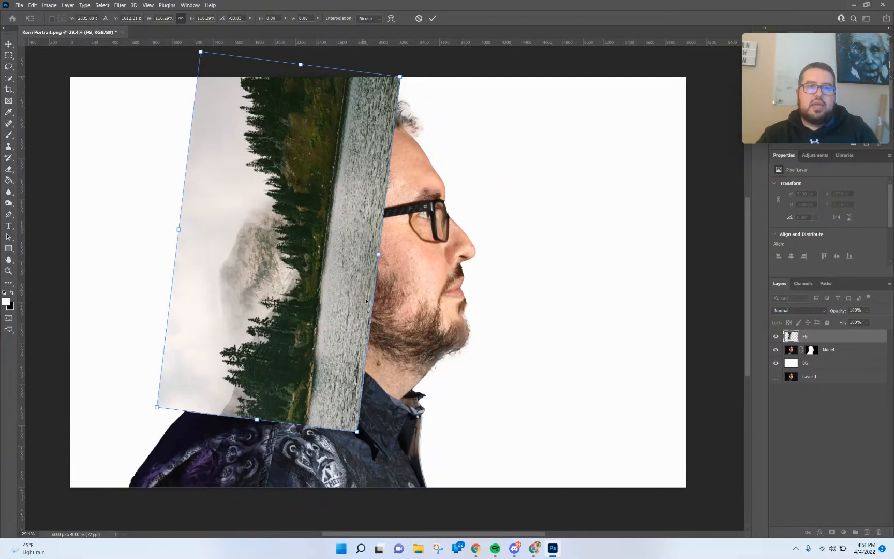
left_click_drag(356, 431, 531, 528)
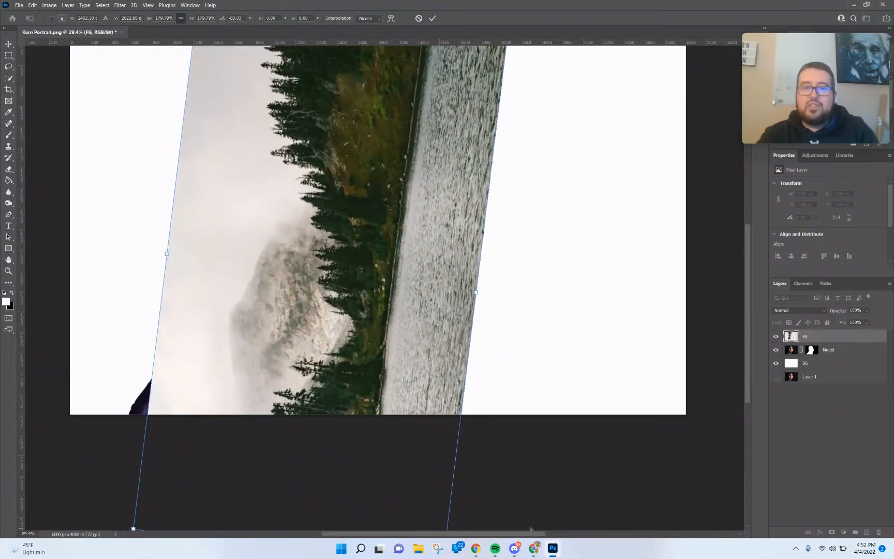
left_click_drag(267, 294, 238, 291)
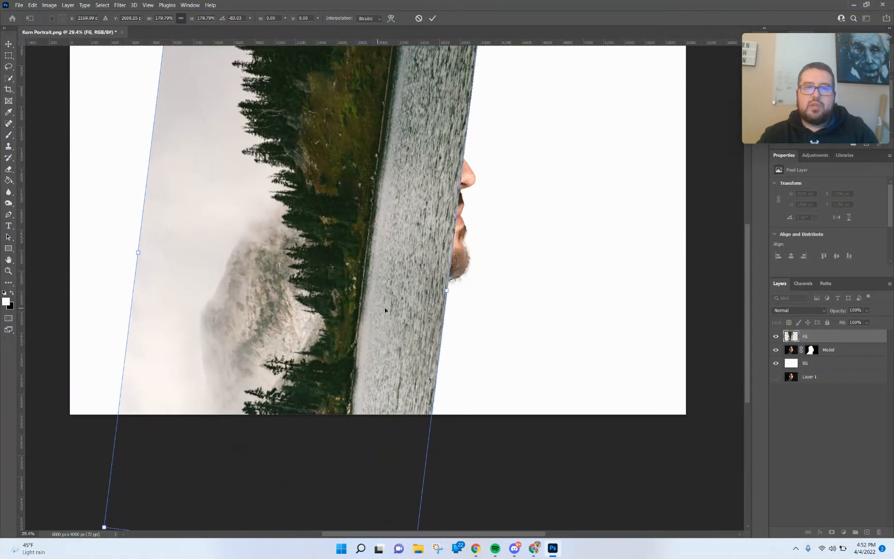
left_click_drag(446, 289, 489, 277)
scroll(442, 319, "up", 2)
scroll(442, 320, "up", 2)
left_click_drag(382, 219, 382, 230)
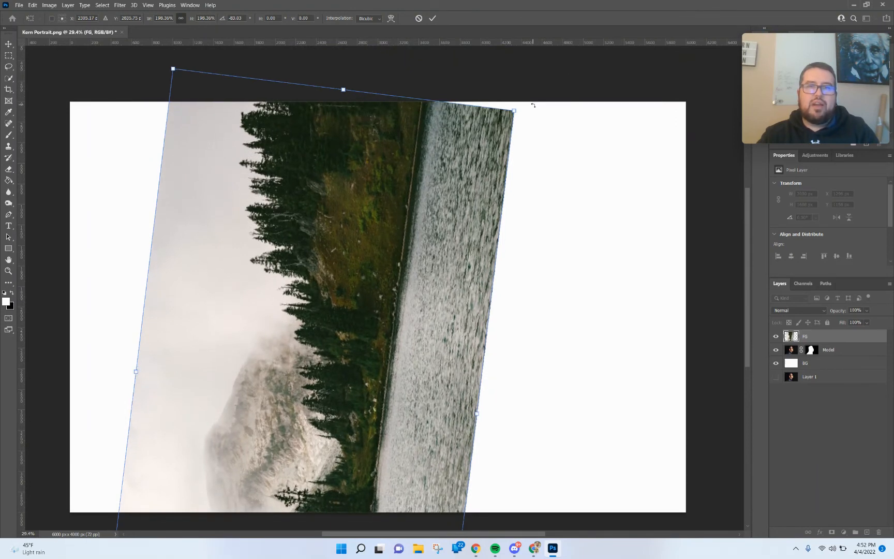
left_click_drag(532, 105, 500, 78)
mouse_move(428, 154)
left_mouse_down()
mouse_move(448, 154)
mouse_move(427, 158)
left_mouse_up()
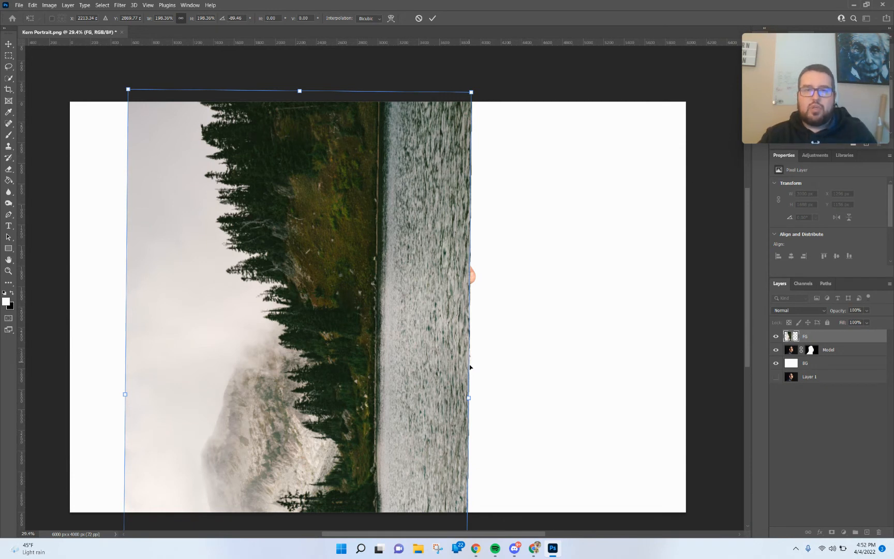
left_click_drag(467, 398, 476, 398)
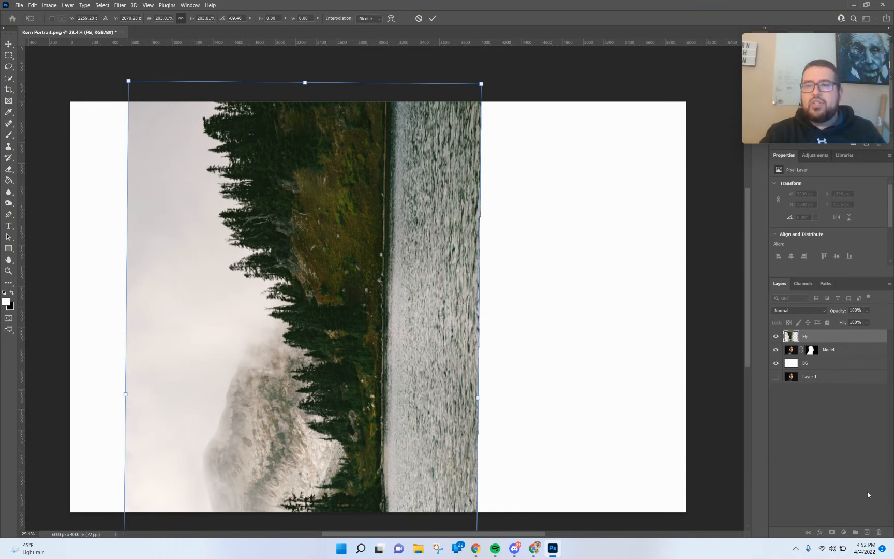
Reposition the FG photo over the man's head while viewing it at 55% opacity, then restore 100% opacity.
left_click(866, 310)
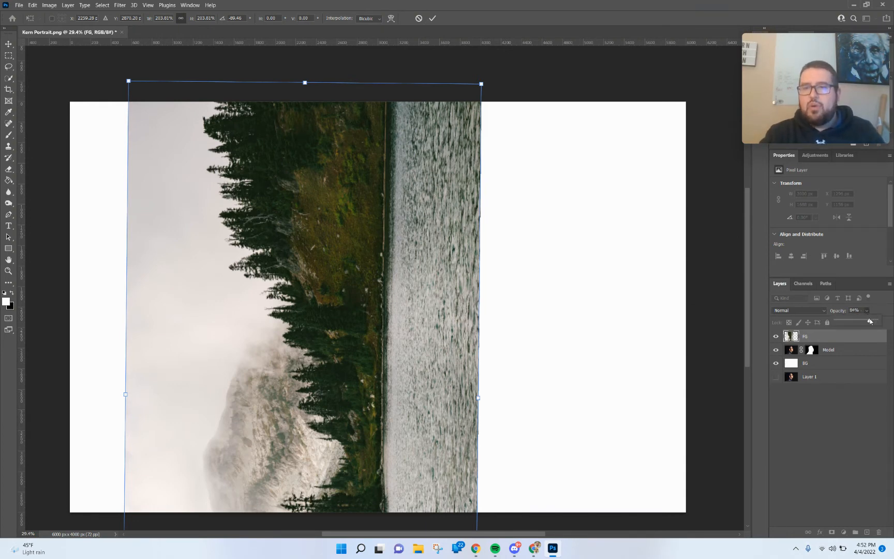
left_click_drag(862, 322, 856, 321)
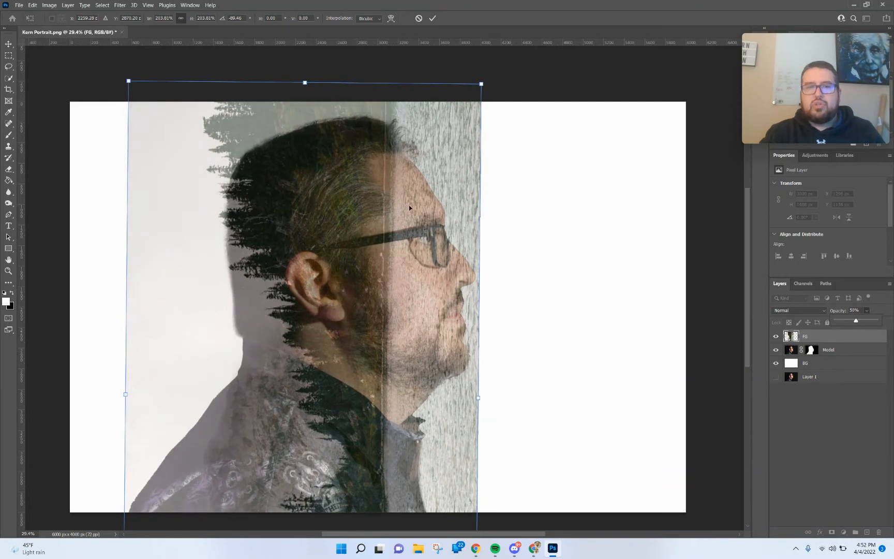
left_click_drag(409, 207, 367, 429)
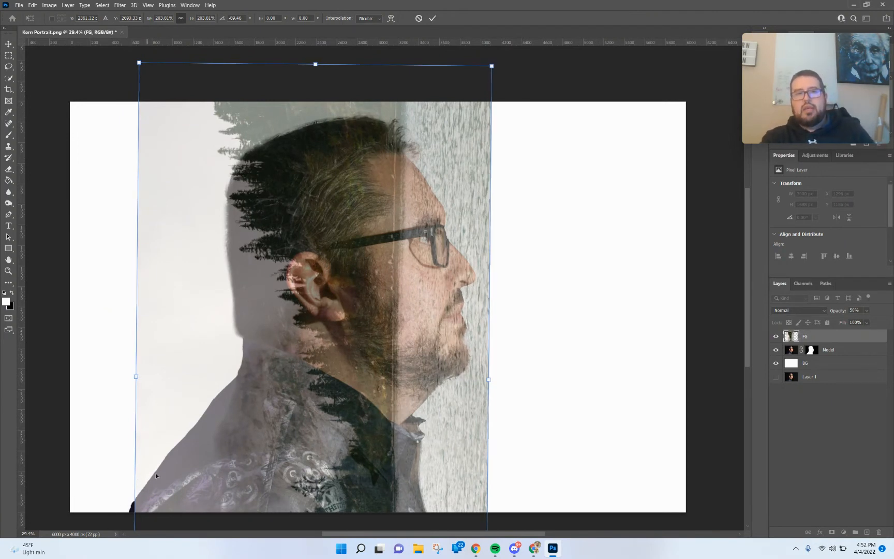
left_click(867, 311)
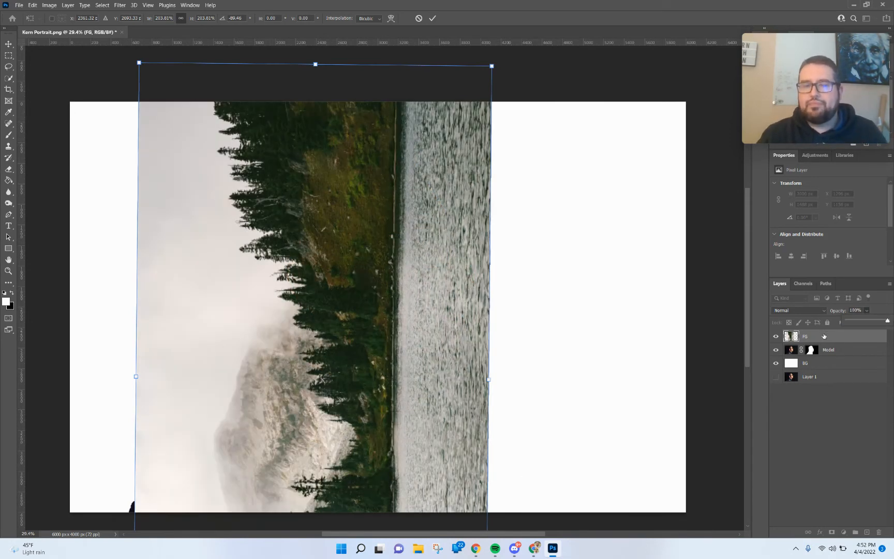
Set the FG layer's blend mode to Screen, nudge the photo into place and commit the transform.
left_click(797, 311)
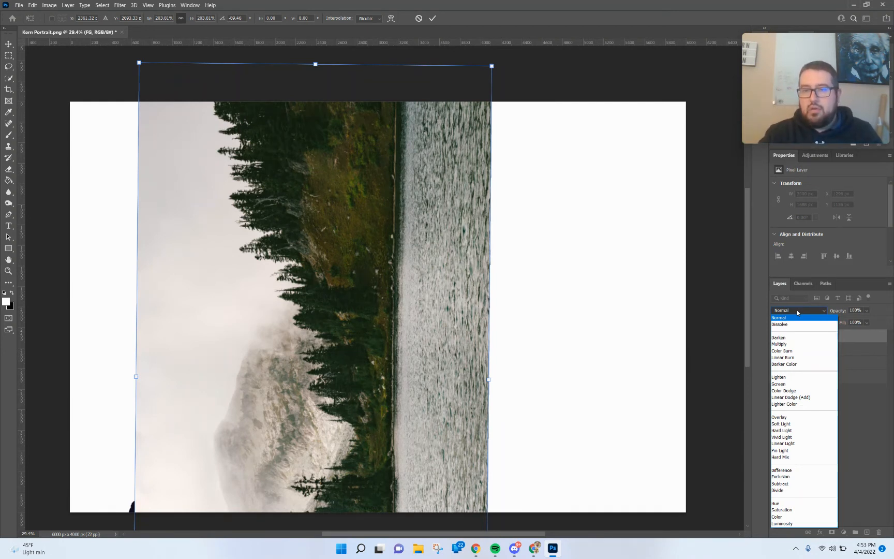
left_click(790, 384)
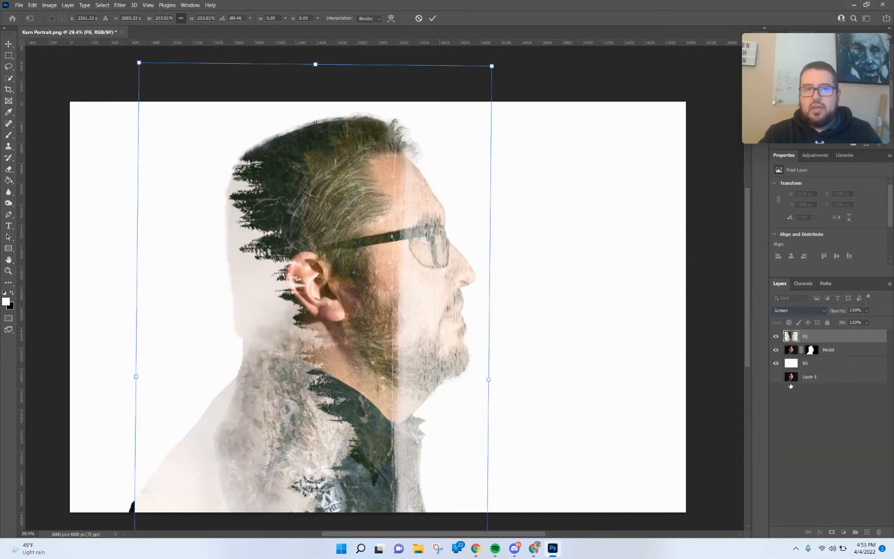
left_click_drag(349, 254, 335, 232)
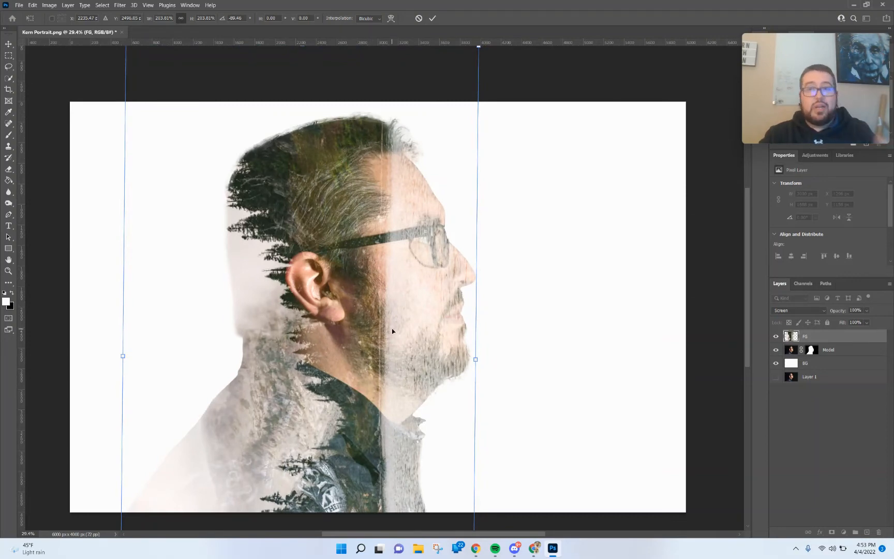
left_click_drag(341, 266, 350, 275)
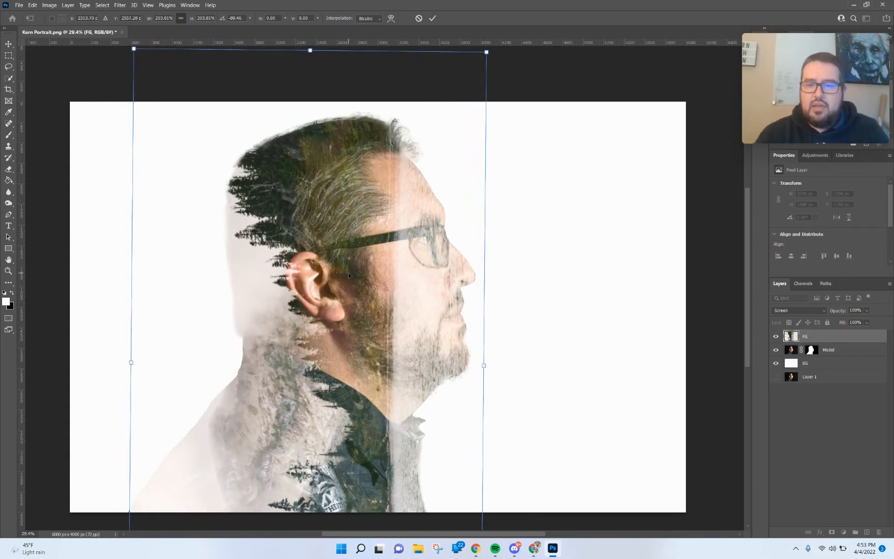
key("Return")
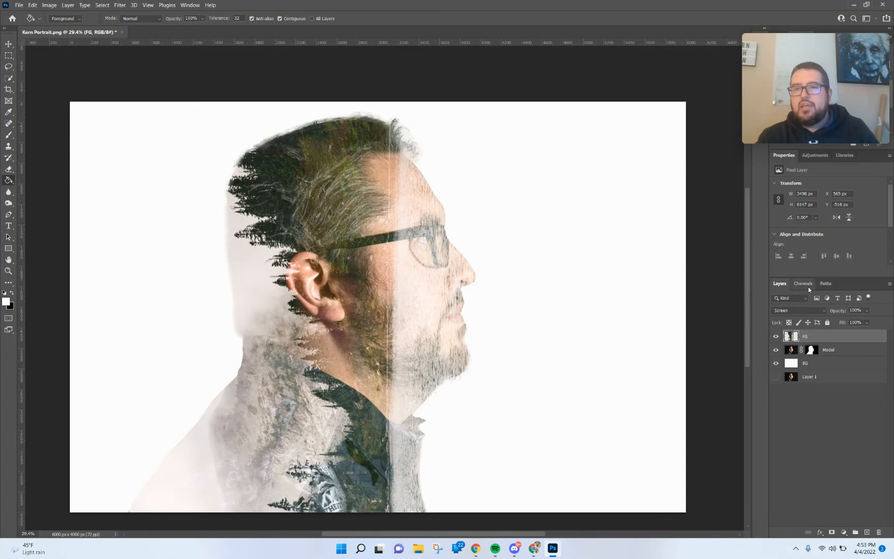
Add a Black & White adjustment layer above FG, toggling its clipping to FG on and off.
left_click(816, 155)
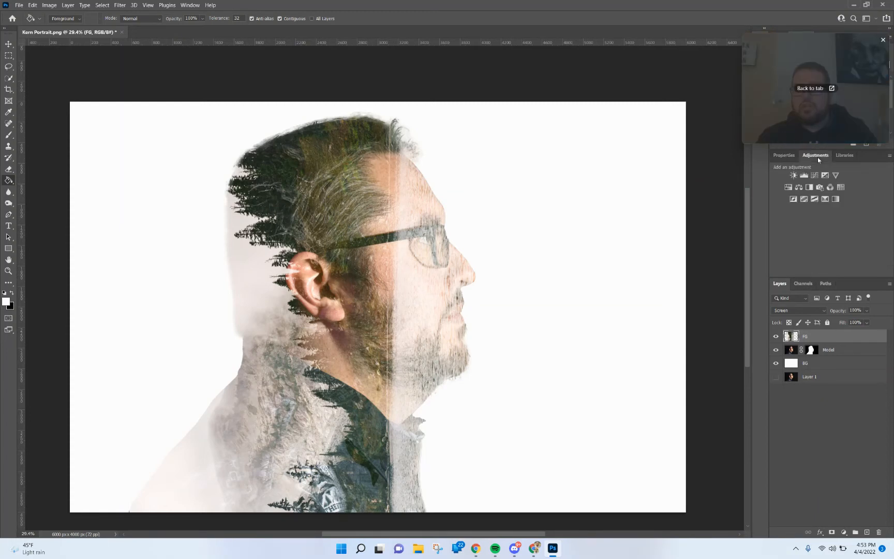
left_click(810, 187)
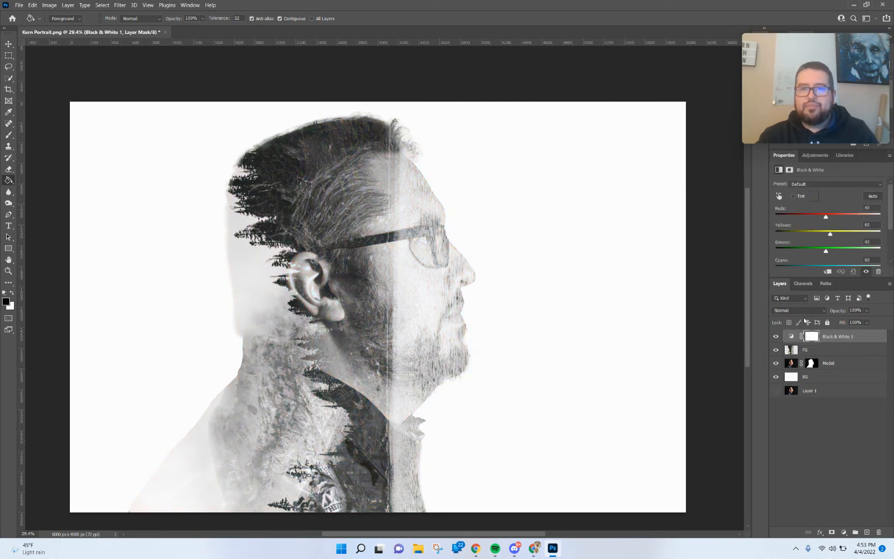
left_click(828, 272)
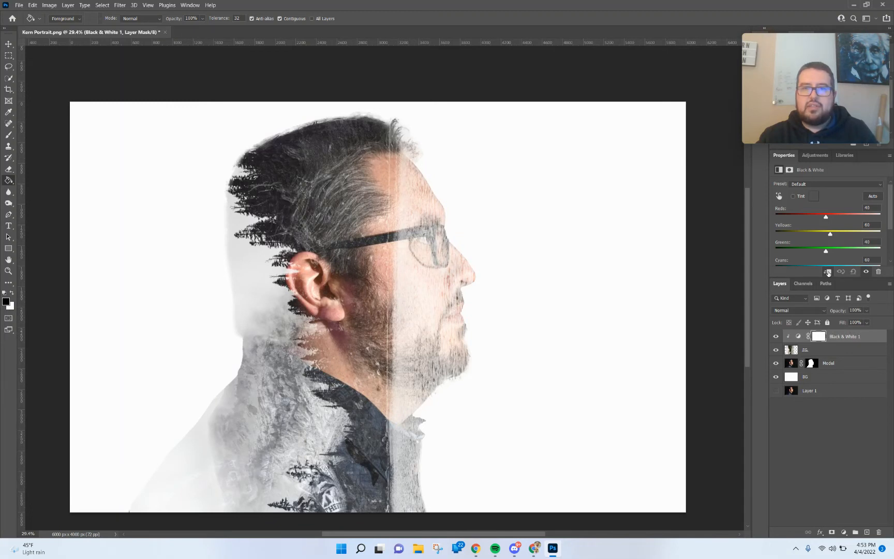
left_click(828, 272)
left_click(827, 272)
left_click(827, 272)
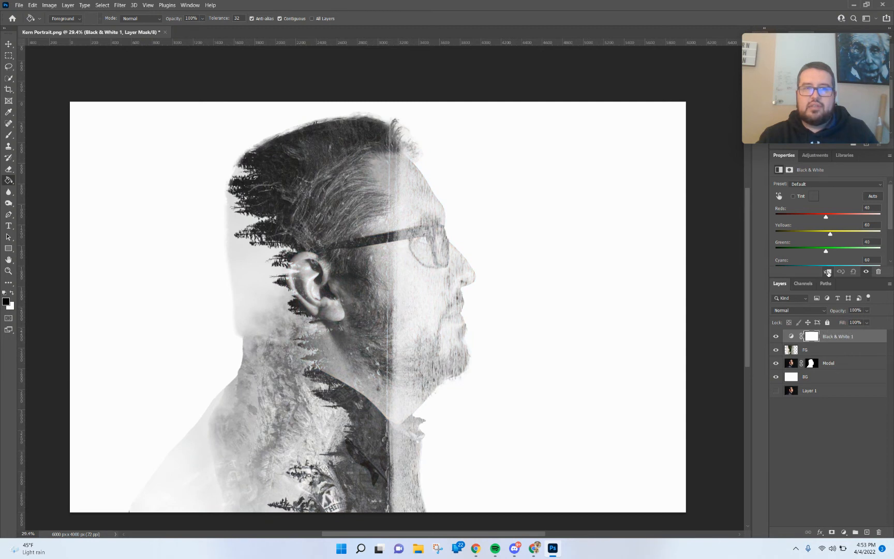
Select the FG layer and move the lake photo down over the man's head.
left_click(8, 44)
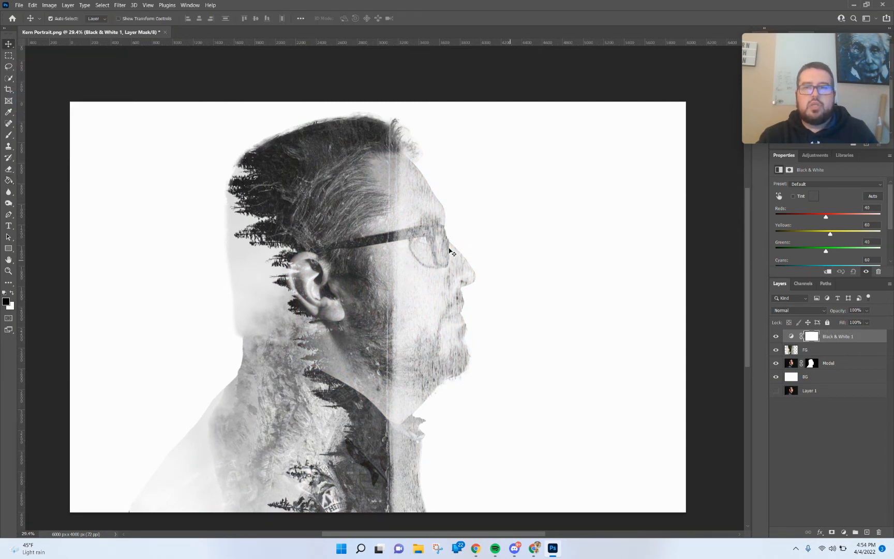
left_click(836, 349)
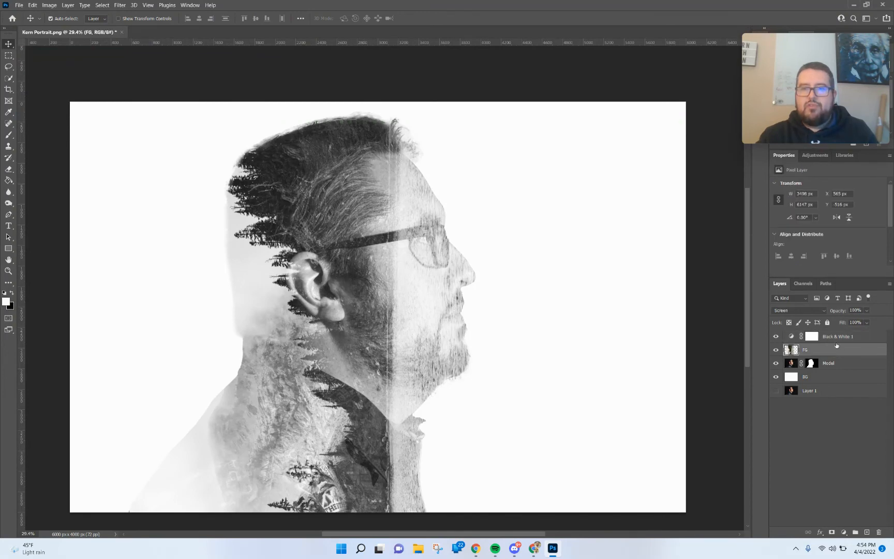
left_click_drag(343, 243, 356, 295)
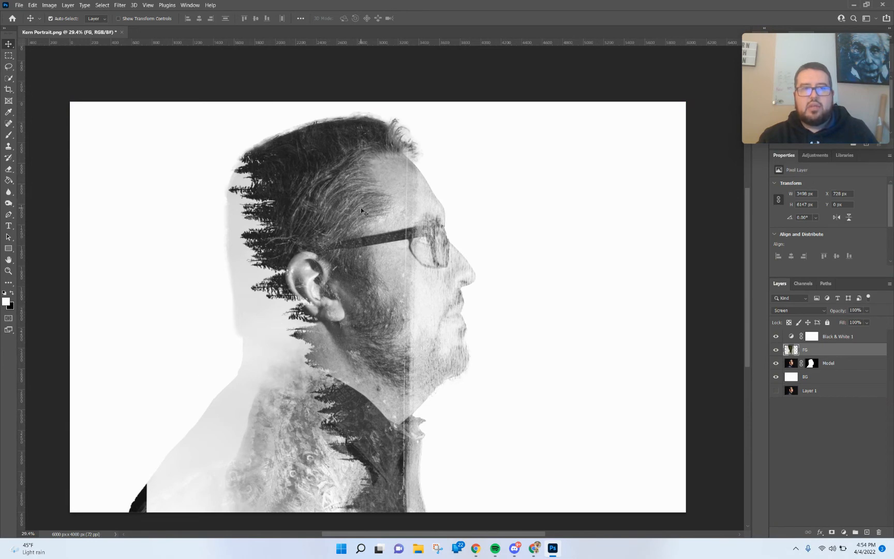
Free-transform the FG layer, rotating it about 10° clockwise and shifting it to fit the head.
key("ctrl+t")
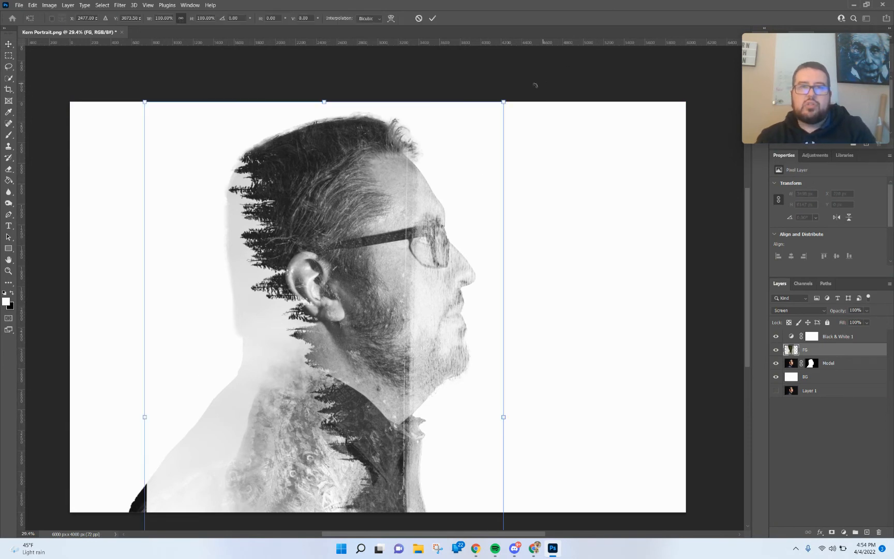
left_click_drag(535, 86, 562, 116)
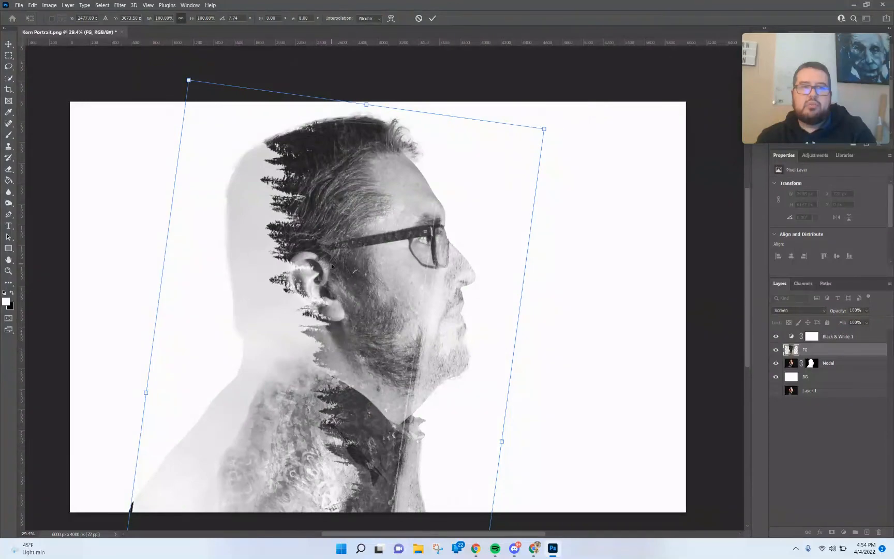
left_click_drag(332, 266, 306, 266)
left_click_drag(588, 113, 566, 133)
left_click_drag(392, 226, 375, 227)
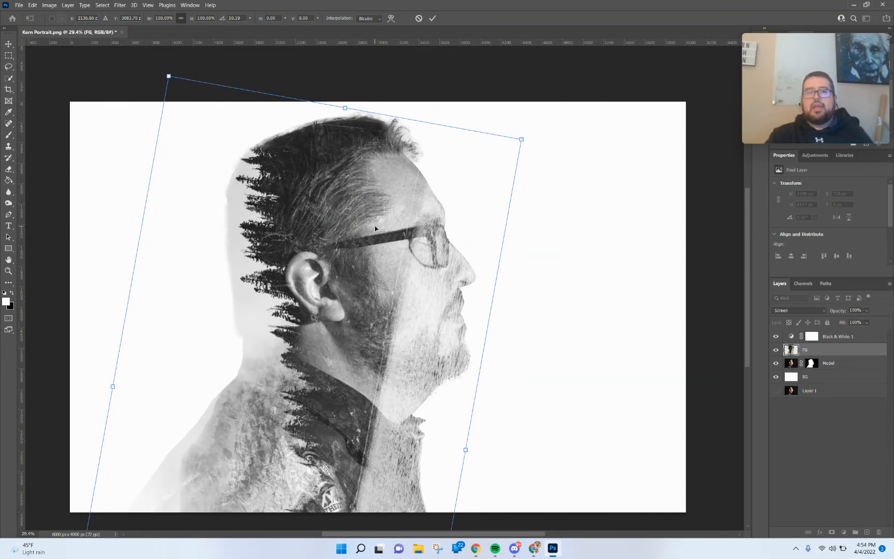
key("ctrl+h")
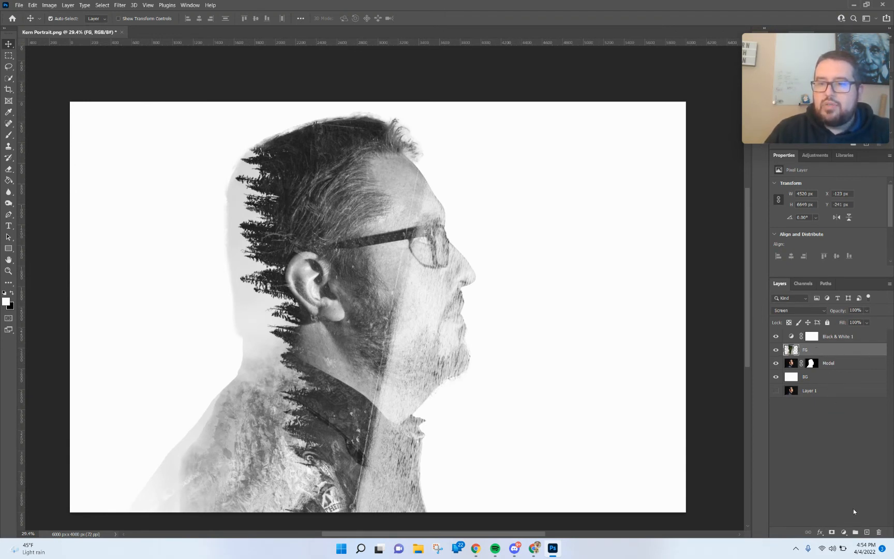
Add a layer mask to FG and set up a soft brush of 174 px, 0% hardness, 21% opacity.
left_click(831, 532)
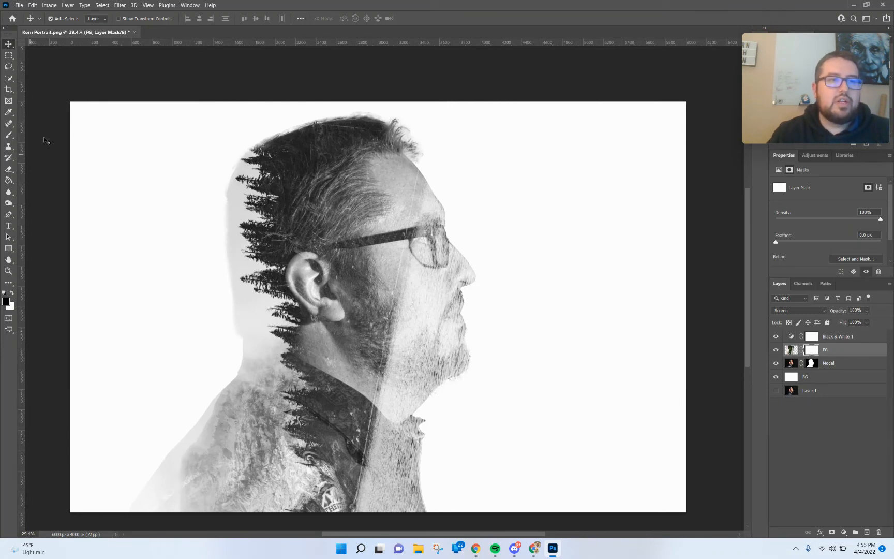
left_click(8, 135)
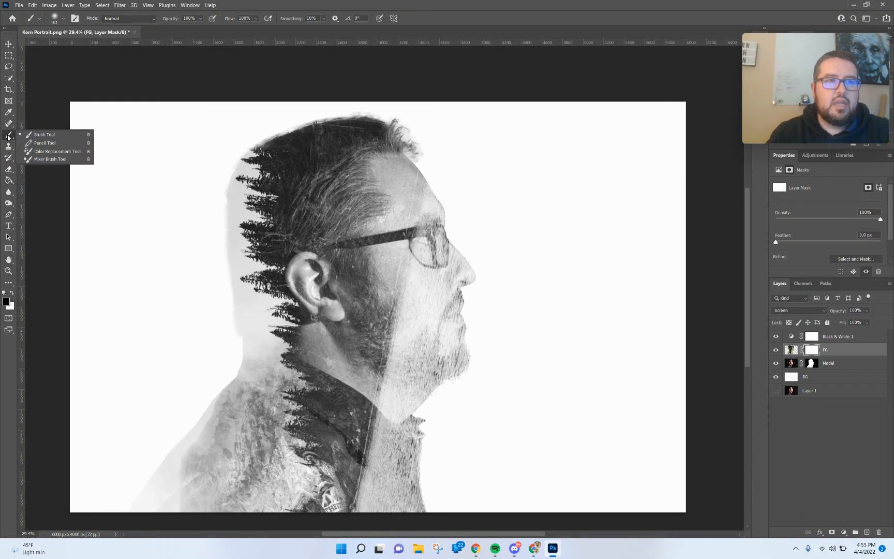
left_click(38, 134)
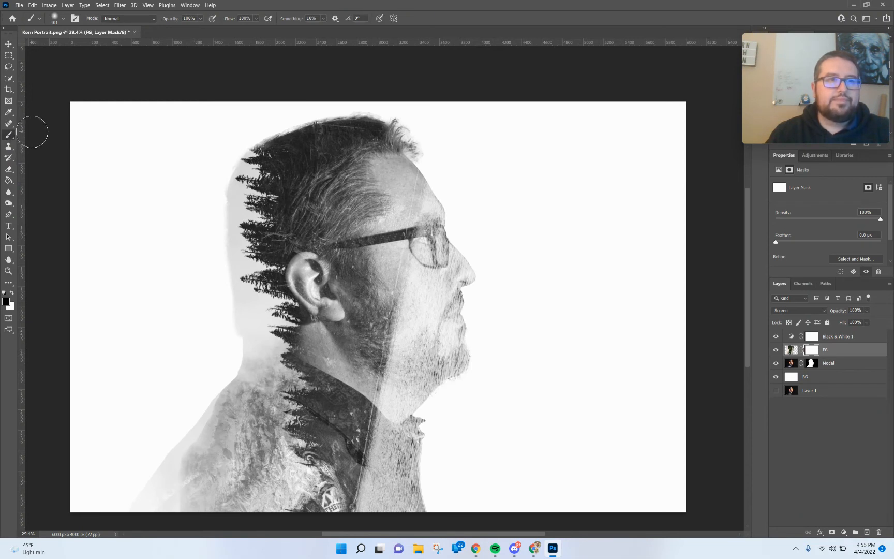
left_click(64, 19)
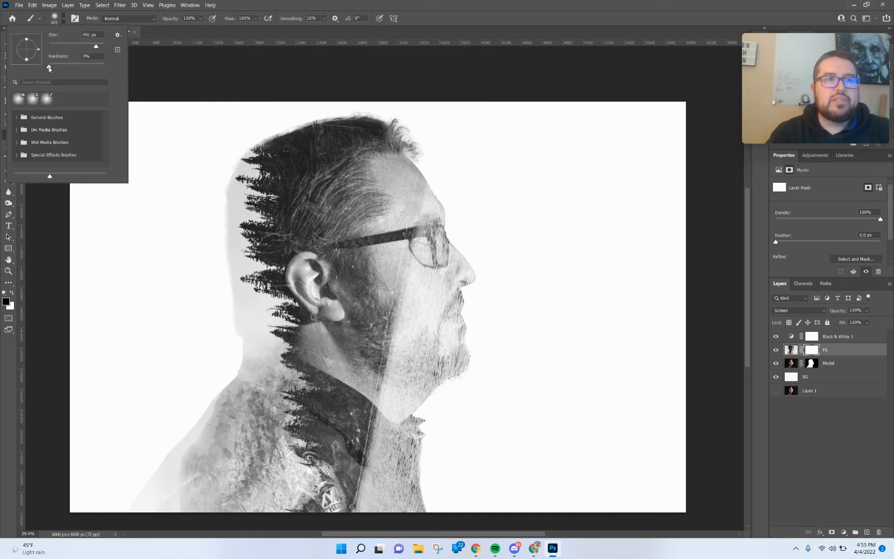
left_click_drag(56, 70, 52, 68)
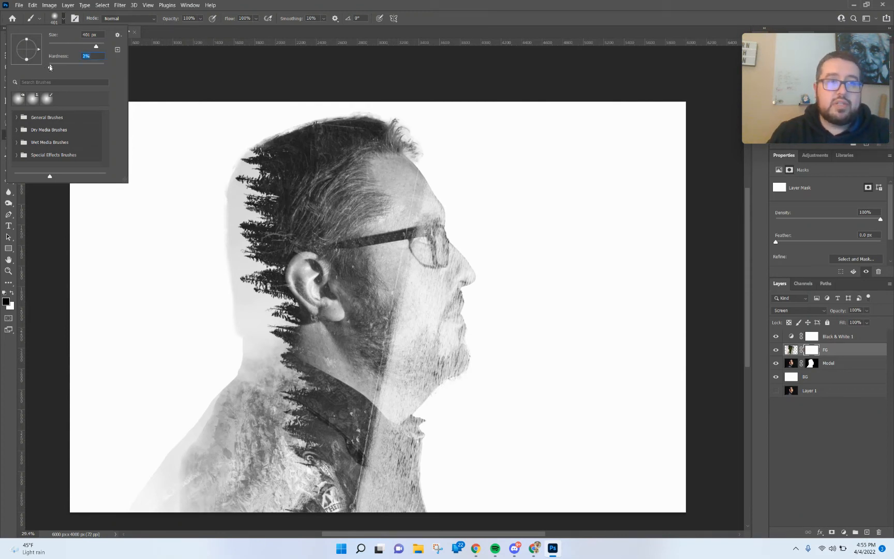
left_click_drag(96, 47, 85, 49)
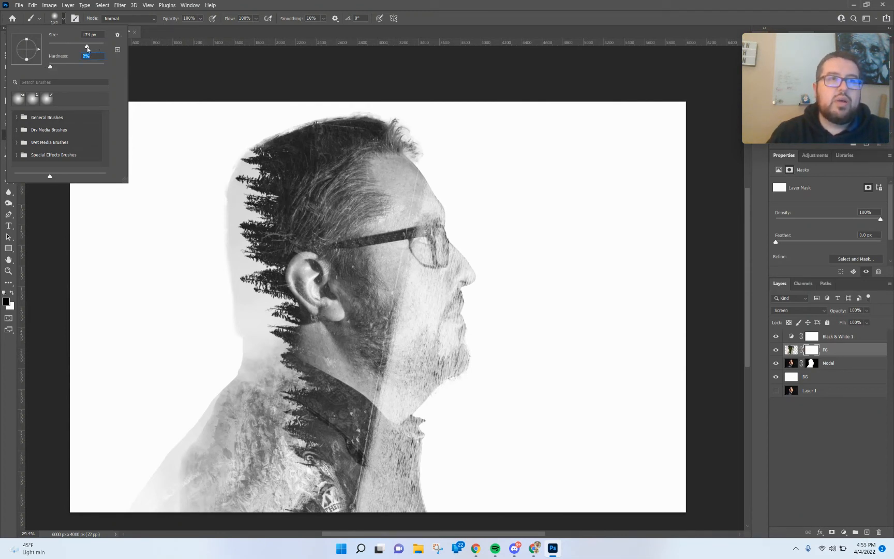
left_click(183, 19)
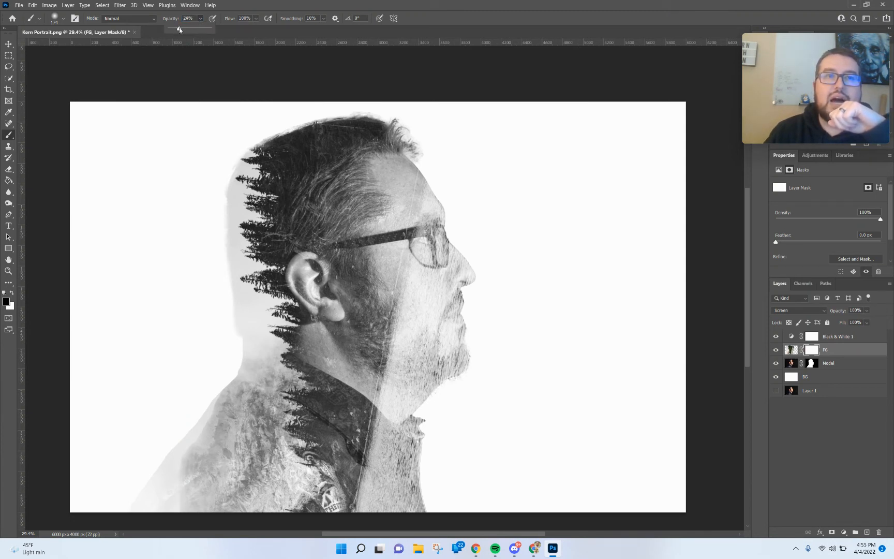
left_click_drag(179, 28, 176, 29)
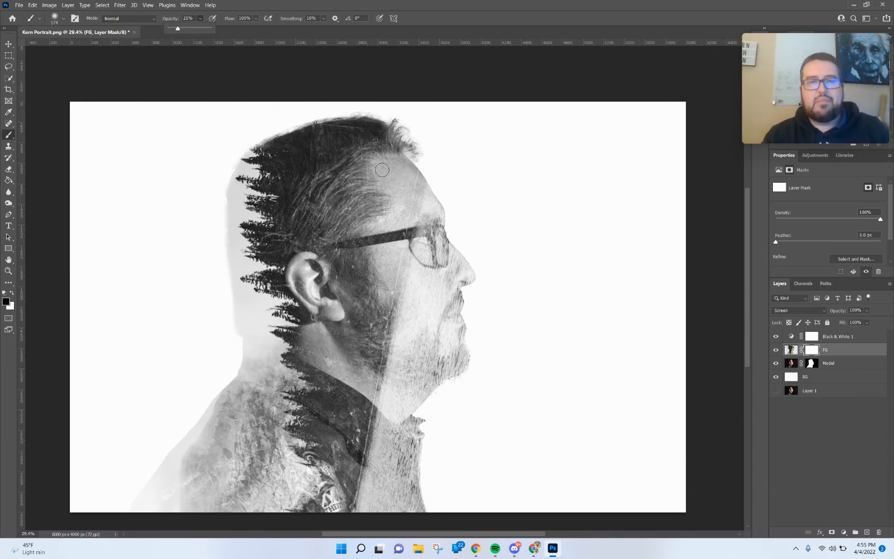
Paint black on the FG mask over the face, eyes and neck to reveal the man's features.
left_click_drag(388, 131, 421, 124)
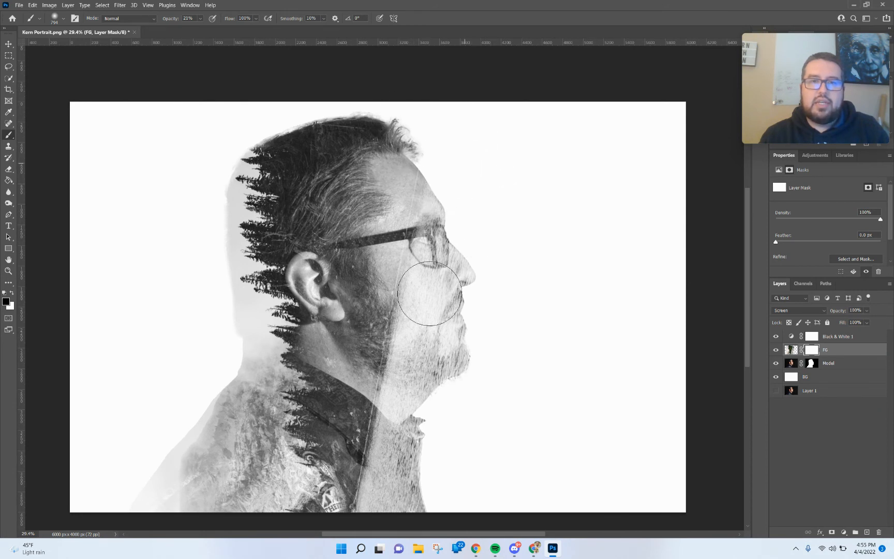
left_click_drag(430, 294, 448, 306)
left_click_drag(437, 160, 445, 385)
left_click_drag(501, 179, 475, 479)
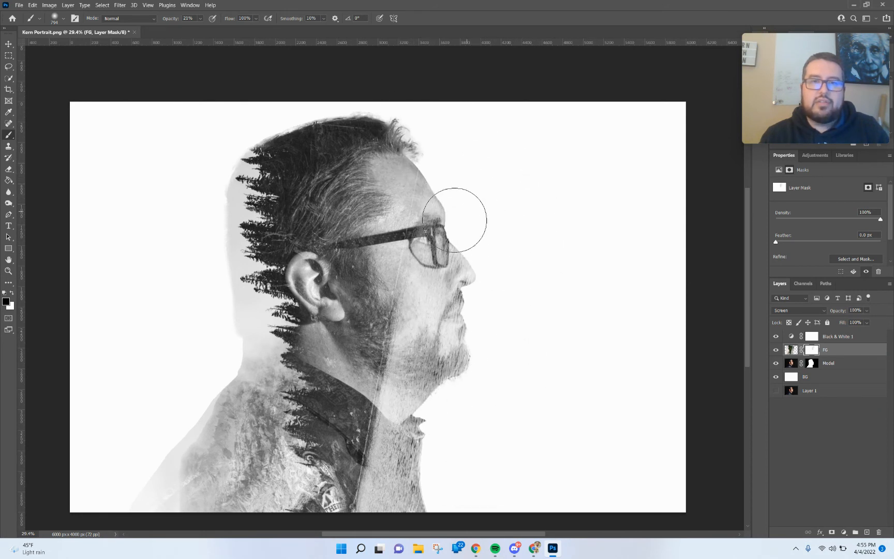
mouse_move(454, 219)
left_mouse_down()
mouse_move(540, 379)
mouse_move(476, 197)
mouse_move(506, 418)
mouse_move(479, 223)
mouse_move(423, 235)
mouse_move(493, 241)
mouse_move(423, 241)
mouse_move(500, 342)
left_mouse_up()
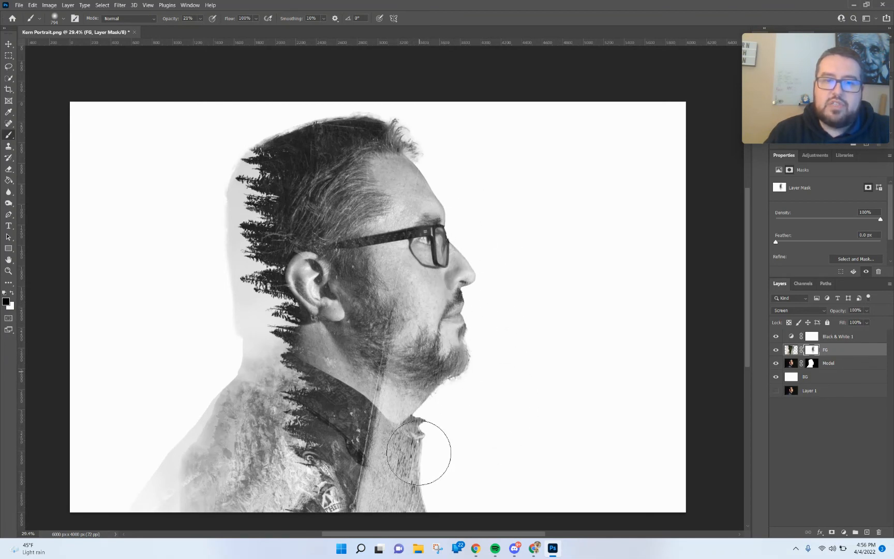
left_click_drag(409, 426, 398, 479)
mouse_move(434, 411)
left_mouse_down()
mouse_move(417, 417)
mouse_move(400, 474)
left_mouse_up()
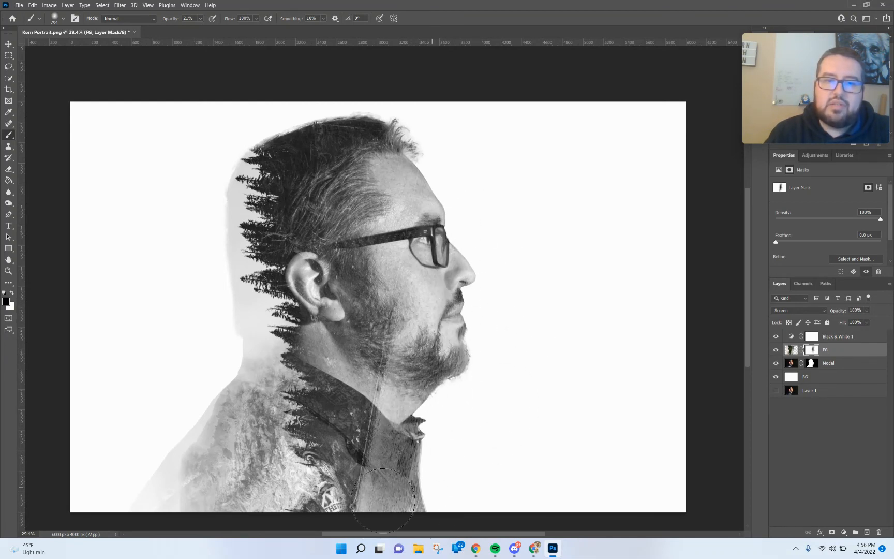
mouse_move(413, 426)
left_mouse_down()
mouse_move(430, 416)
mouse_move(451, 390)
mouse_move(451, 410)
mouse_move(374, 466)
left_mouse_up()
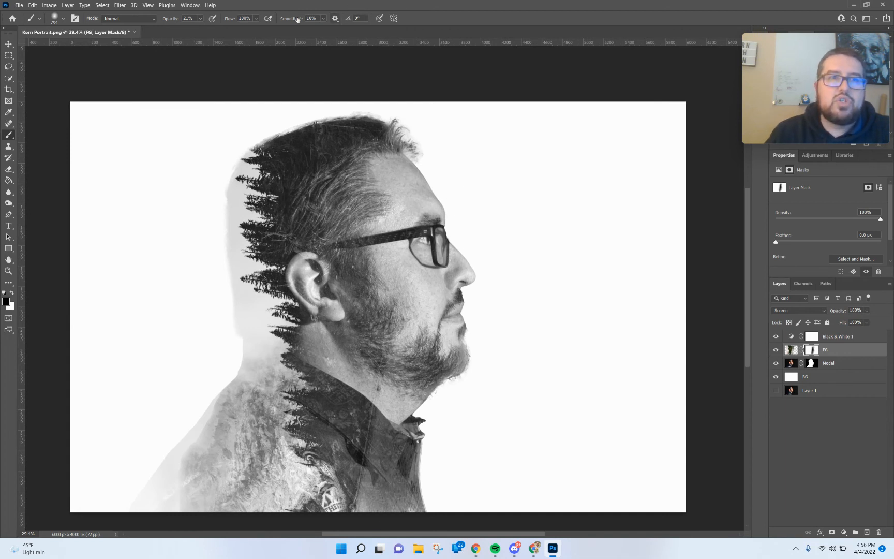
Raise the brush opacity to 61% and paint the mask over the shirt collar.
left_click(199, 19)
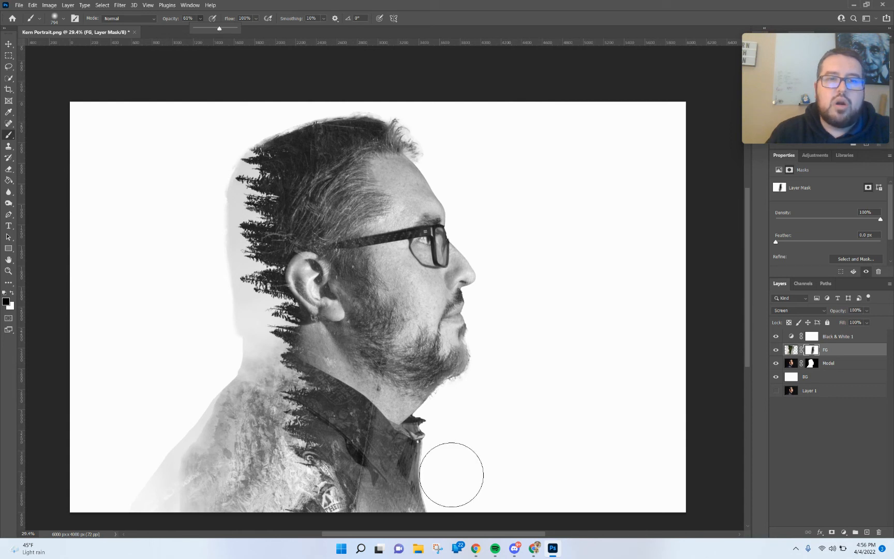
mouse_move(379, 506)
left_mouse_down()
mouse_move(380, 439)
mouse_move(386, 468)
mouse_move(365, 485)
mouse_move(367, 494)
mouse_move(389, 384)
left_mouse_up()
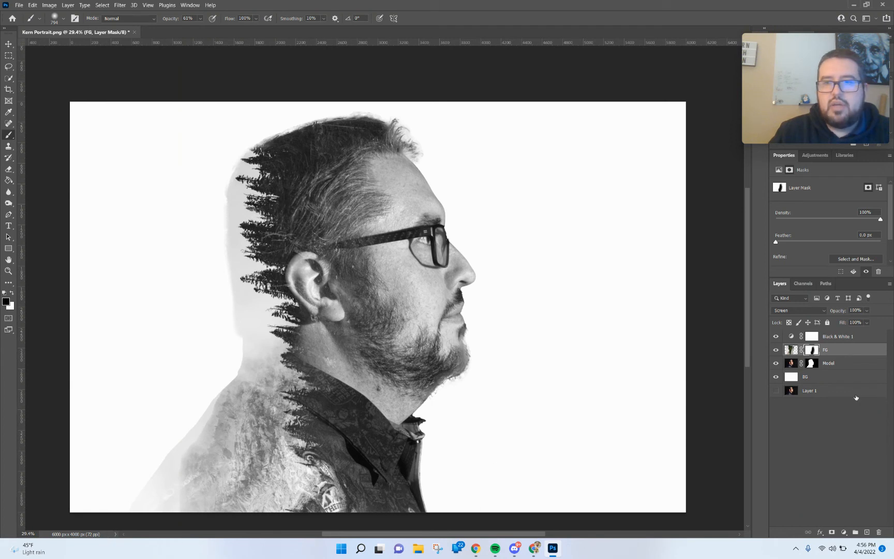
Toggle the Black & White 1 adjustment layer's visibility to compare the colour and monochrome versions.
left_click(776, 336)
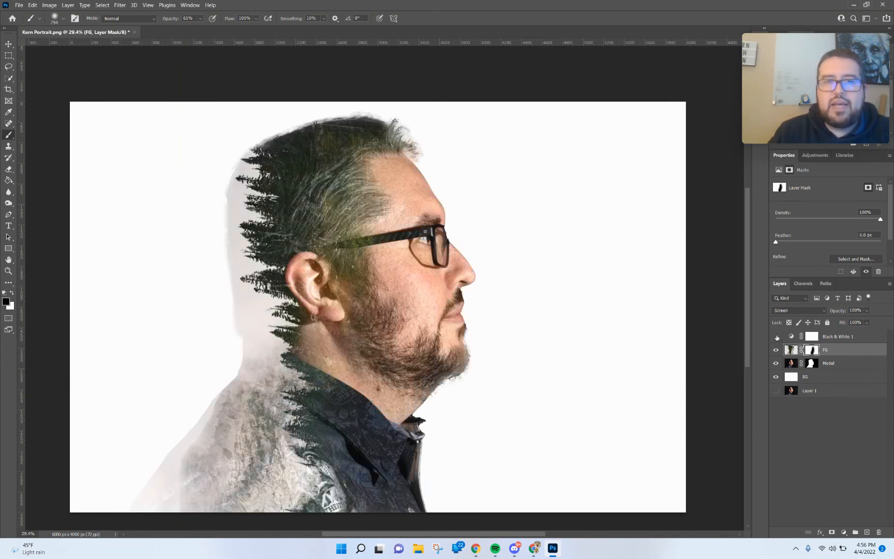
left_click(777, 337)
left_click(777, 337)
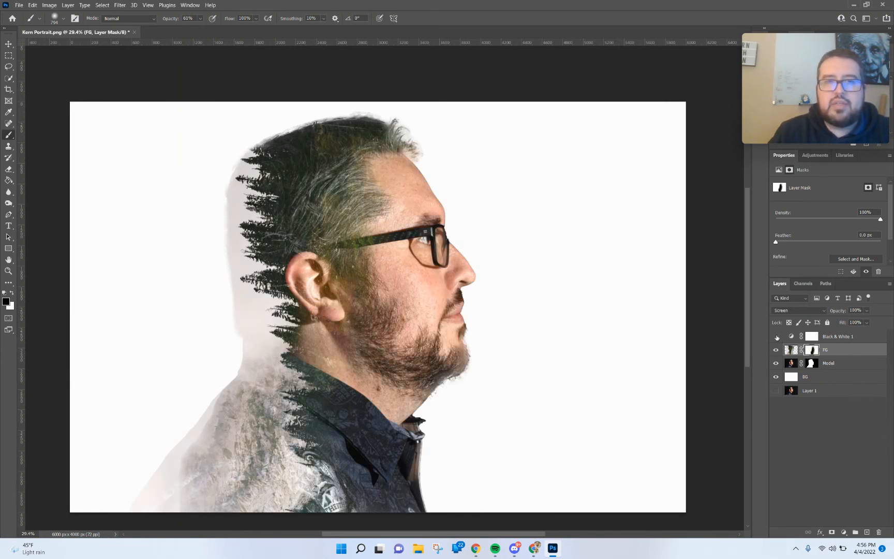
left_click(776, 337)
left_click(777, 337)
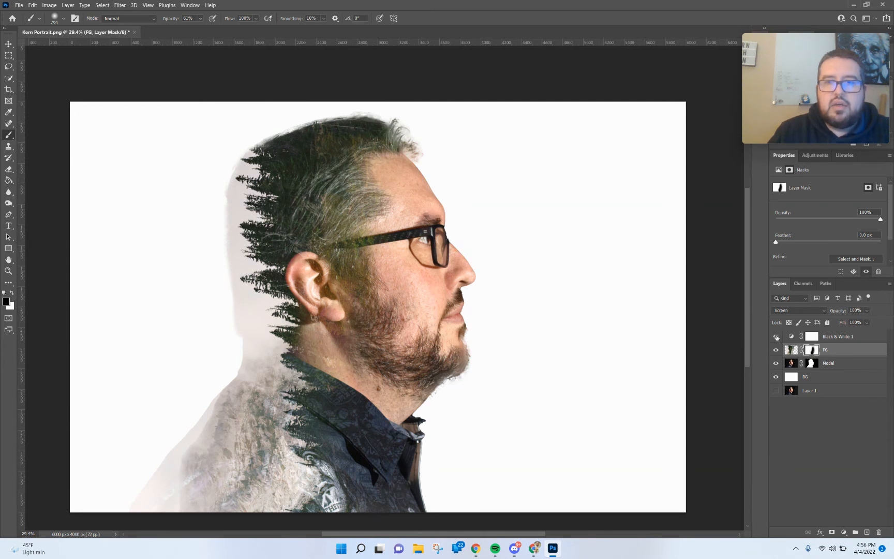
left_click(776, 337)
Try clipping the Black & White 1 adjustment to the FG layer, then release the clip again.
left_click(850, 336)
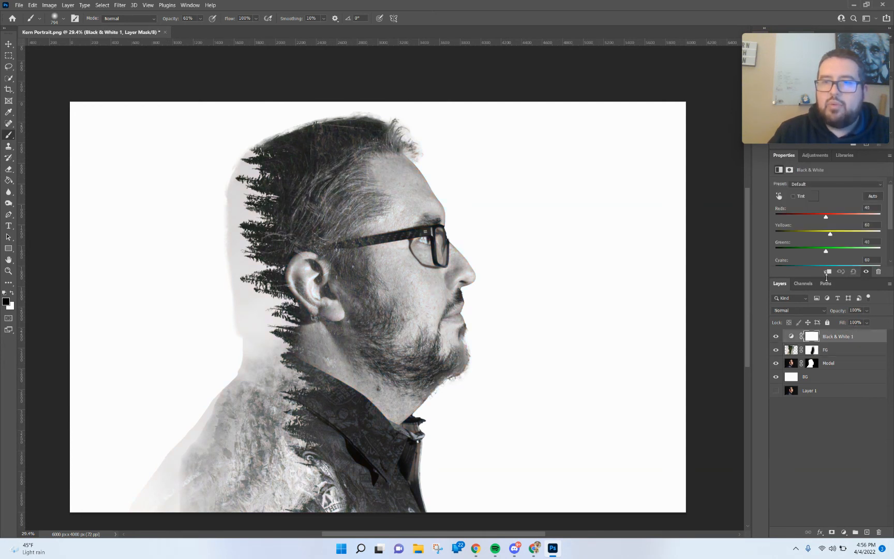
left_click(827, 273)
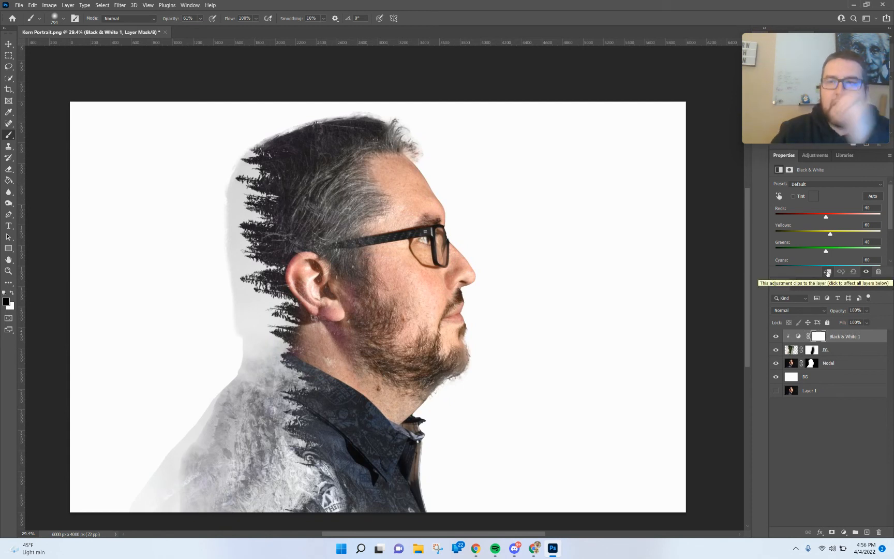
left_click(827, 273)
left_click(827, 273)
left_click(827, 273)
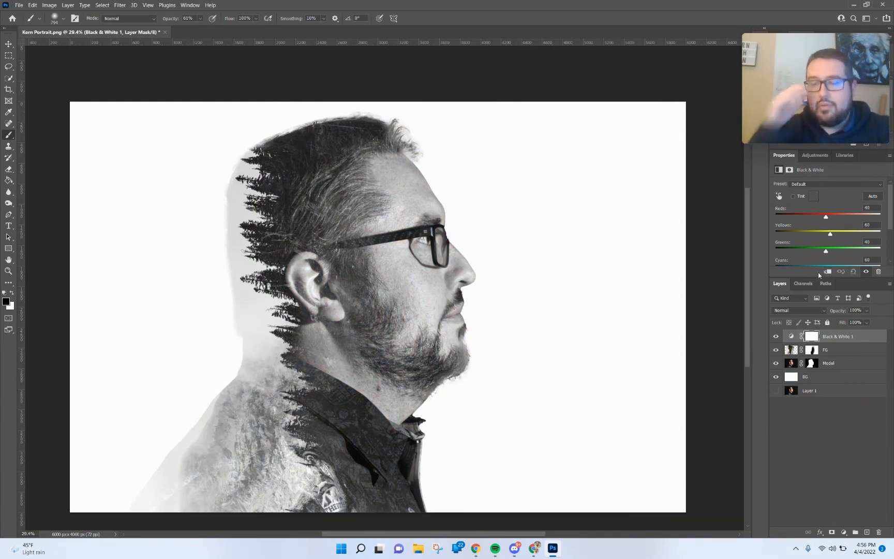
Adjust the Black & White sliders: Reds 46, Yellows -19, Greens -23, Cyans -200, Blues -200, Magentas -200.
left_click_drag(826, 218, 814, 240)
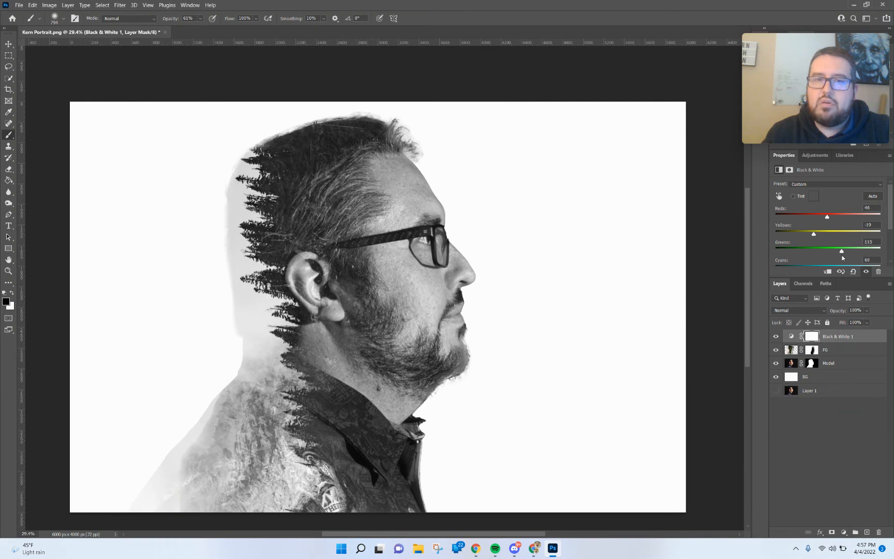
left_click_drag(818, 251, 813, 251)
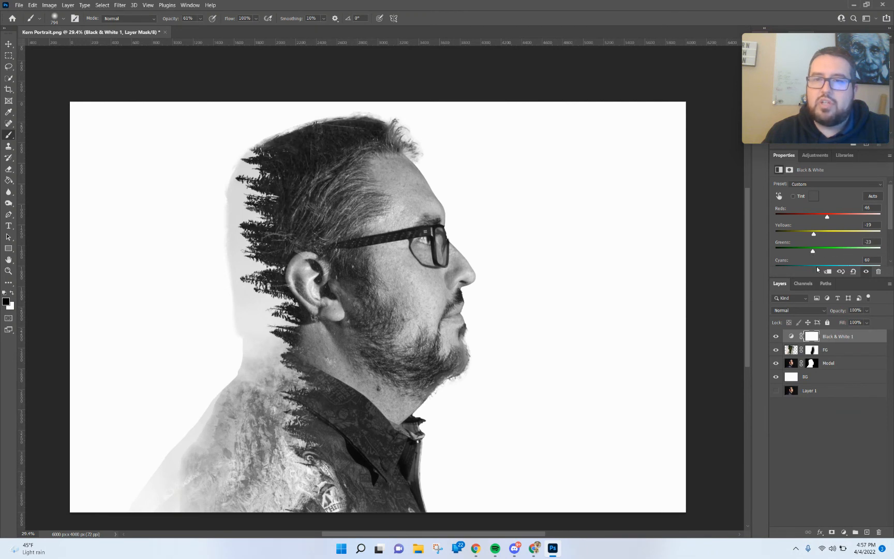
scroll(837, 243, "down", 2)
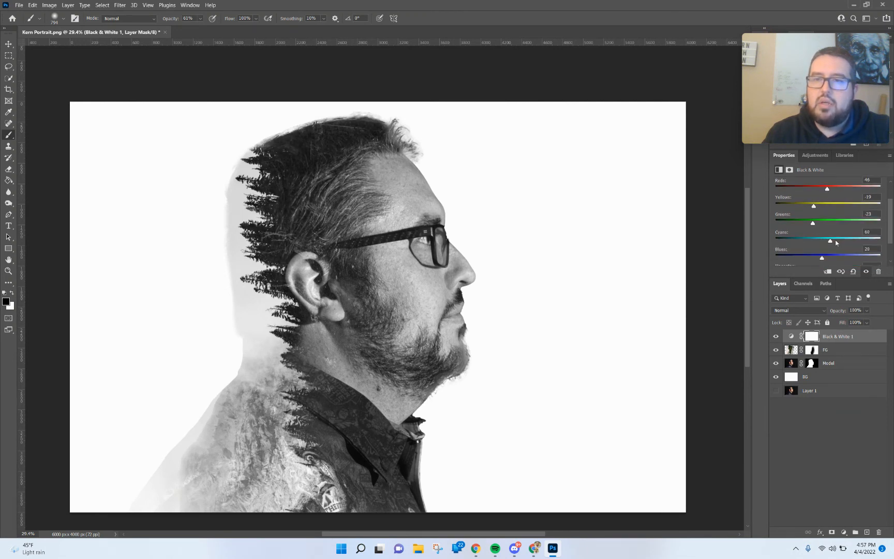
mouse_move(831, 242)
left_mouse_down()
mouse_move(810, 245)
mouse_move(824, 242)
left_mouse_up()
scroll(823, 241, "down", 2)
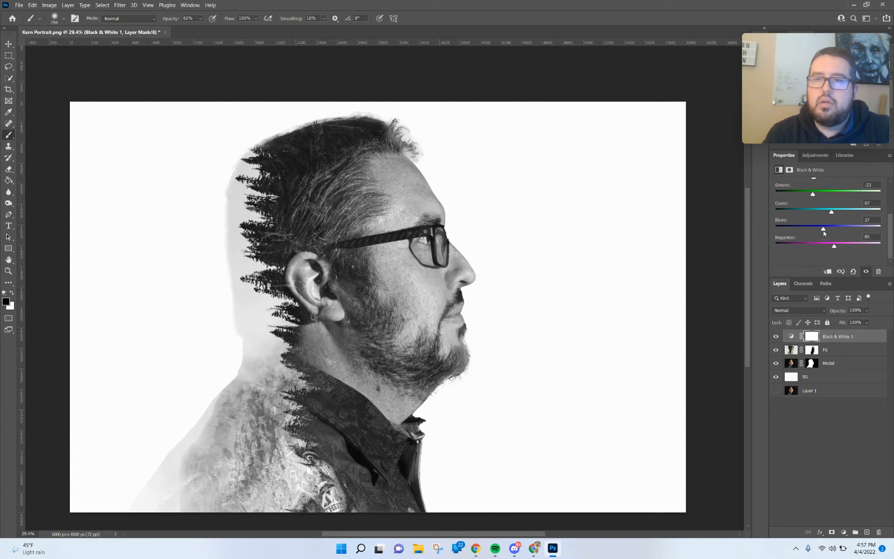
left_click_drag(823, 231, 775, 231)
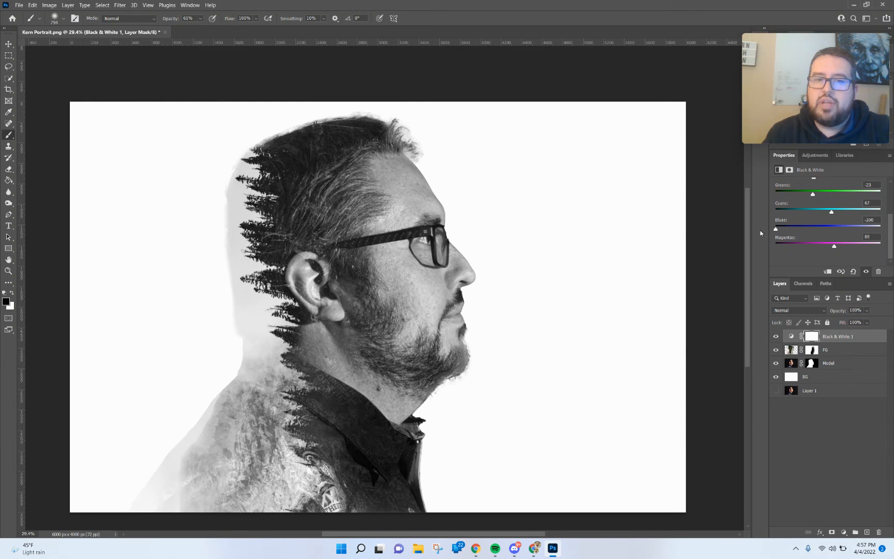
left_click_drag(834, 246, 747, 248)
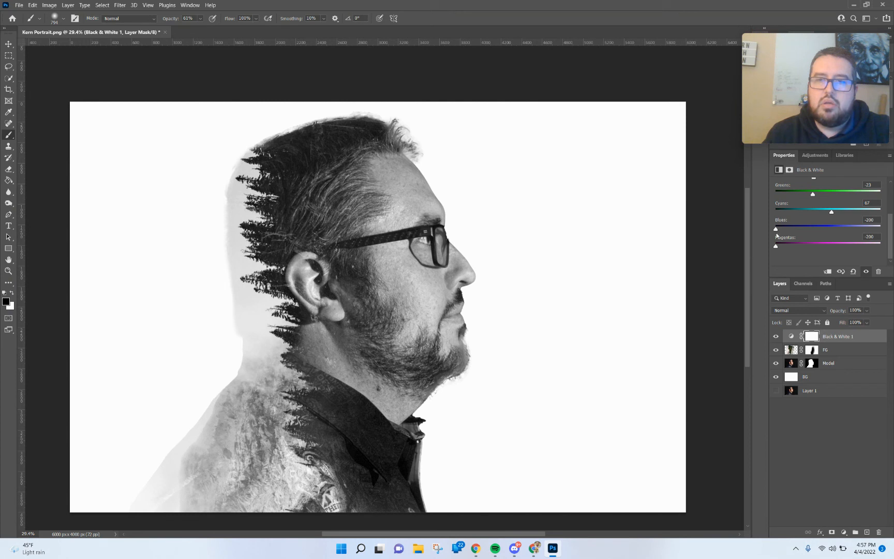
left_click_drag(833, 214, 710, 202)
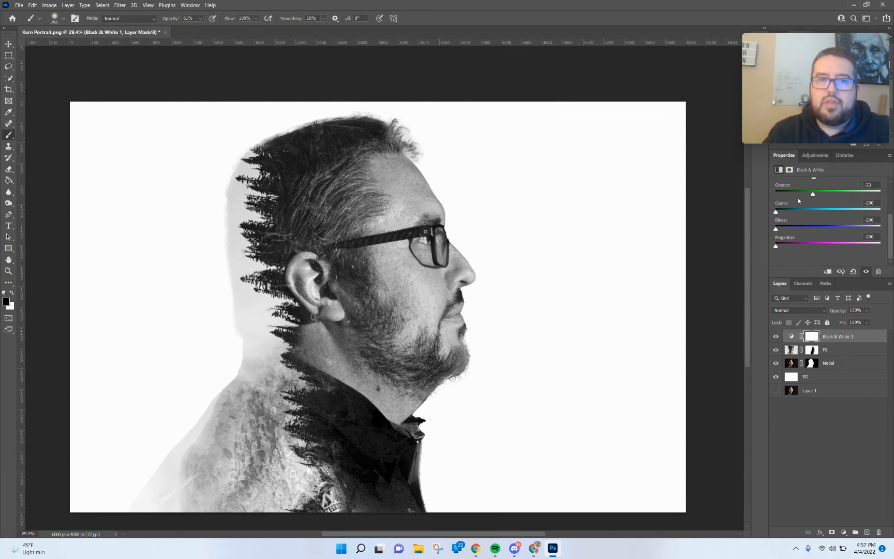
Paint the Model layer mask in black and white to soften the halo edge behind the head and neck.
left_click(813, 364)
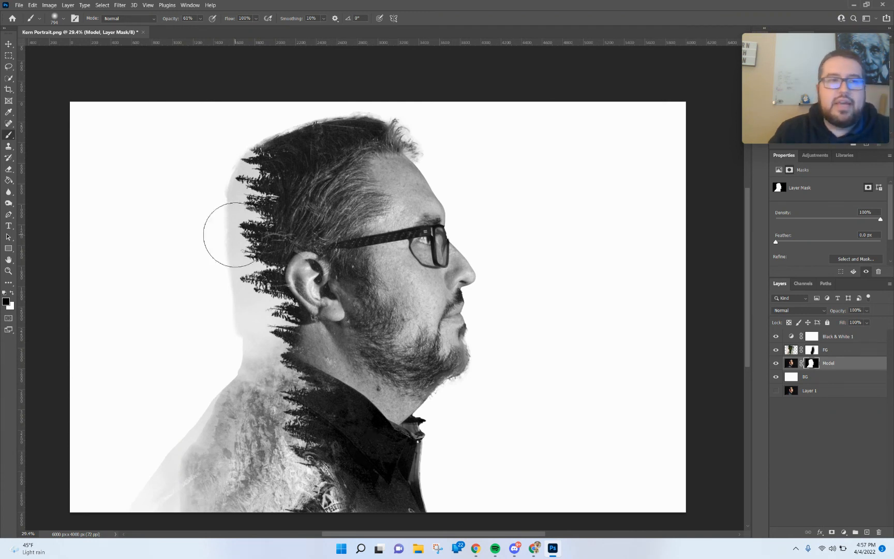
mouse_move(229, 174)
left_mouse_down()
mouse_move(234, 269)
mouse_move(232, 196)
mouse_move(224, 198)
mouse_move(242, 302)
mouse_move(226, 300)
mouse_move(237, 339)
mouse_move(234, 311)
mouse_move(215, 287)
mouse_move(214, 249)
mouse_move(206, 252)
mouse_move(212, 180)
mouse_move(208, 238)
mouse_move(229, 339)
mouse_move(229, 321)
mouse_move(224, 346)
mouse_move(182, 386)
mouse_move(224, 348)
mouse_move(174, 426)
mouse_move(218, 374)
mouse_move(105, 479)
mouse_move(180, 382)
mouse_move(111, 498)
mouse_move(183, 408)
mouse_move(119, 470)
mouse_move(175, 429)
mouse_move(113, 476)
mouse_move(147, 453)
mouse_move(197, 359)
mouse_move(226, 330)
mouse_move(213, 144)
mouse_move(245, 118)
left_mouse_up()
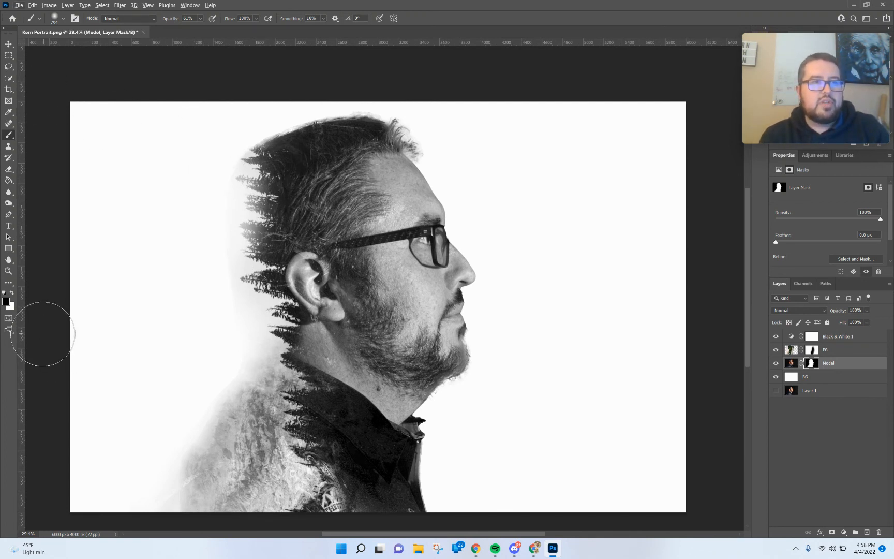
key("x")
left_click_drag(300, 188, 276, 188)
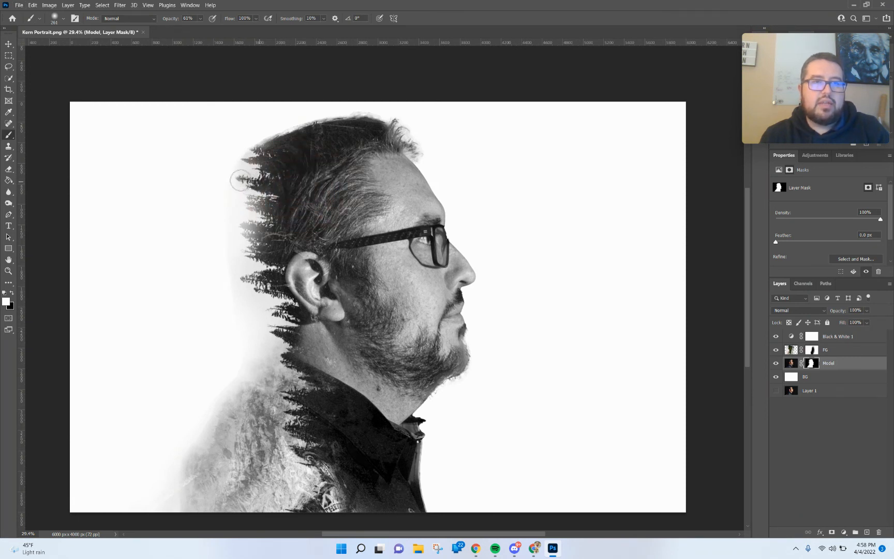
mouse_move(249, 201)
left_mouse_down()
mouse_move(245, 234)
mouse_move(261, 236)
left_mouse_up()
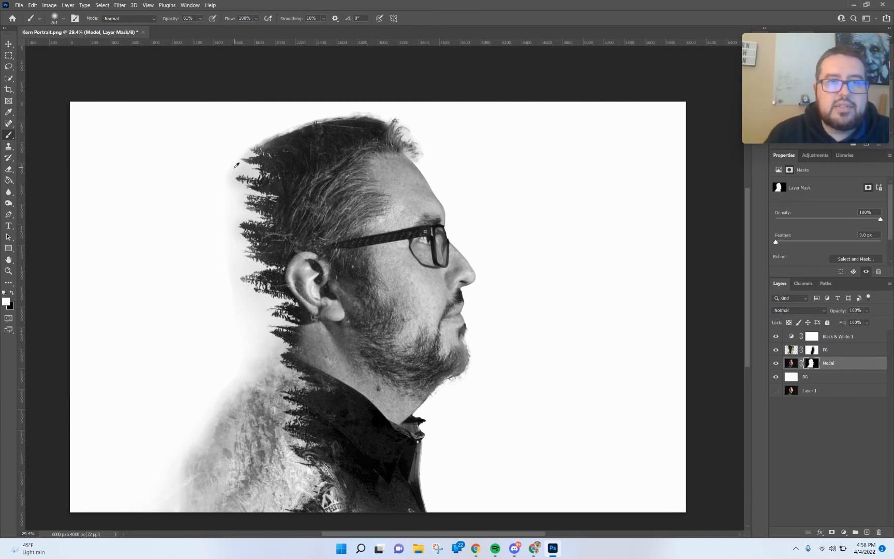
key("x")
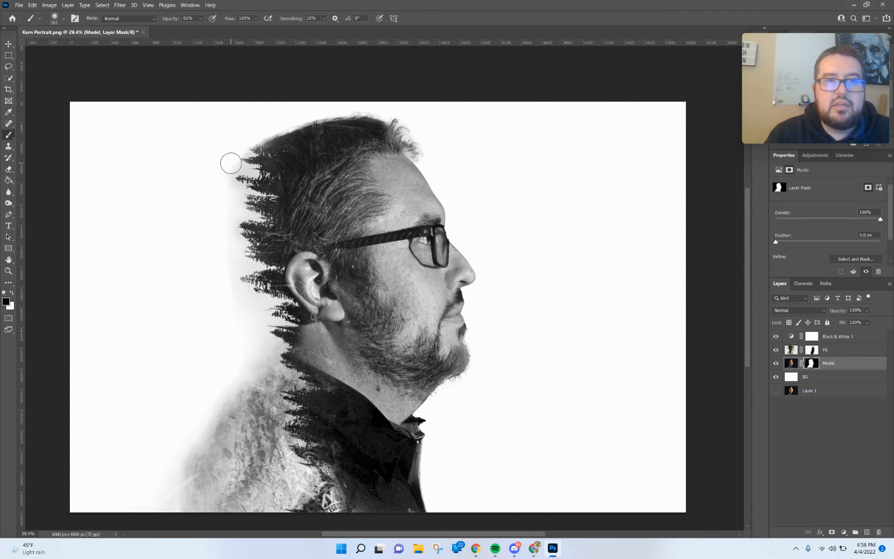
mouse_move(226, 170)
left_mouse_down()
mouse_move(219, 228)
mouse_move(228, 312)
left_mouse_up()
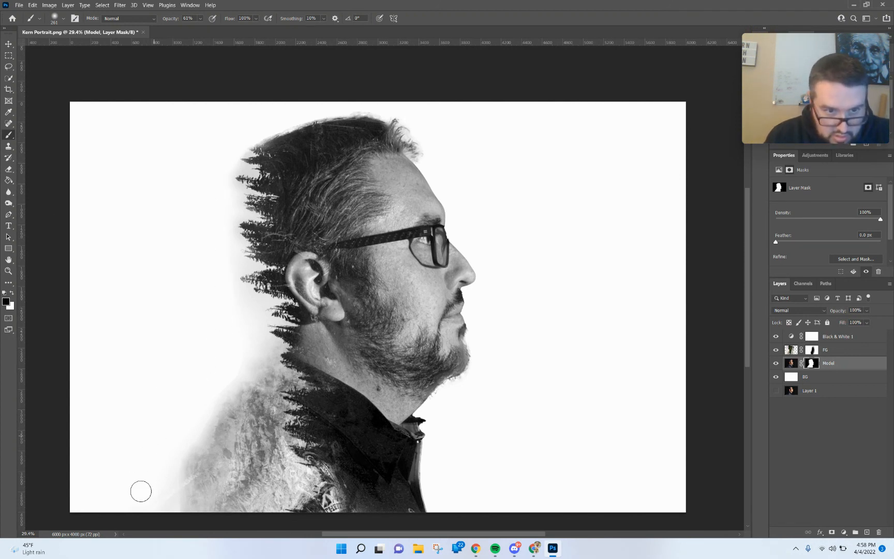